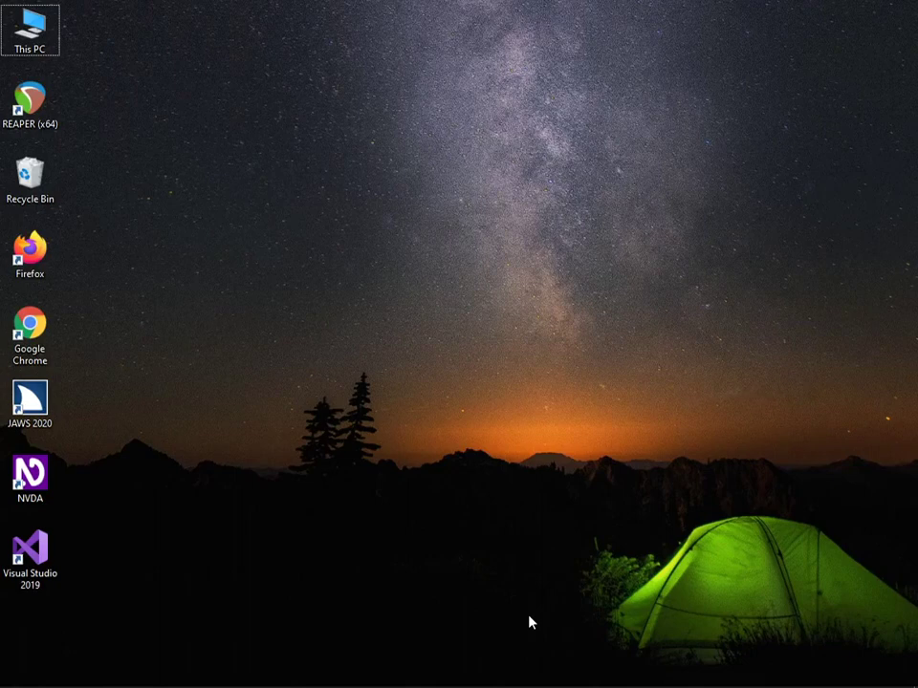
# - Launch REAPER from the desktop and insert a new track named "test"
pyautogui.press('Down')
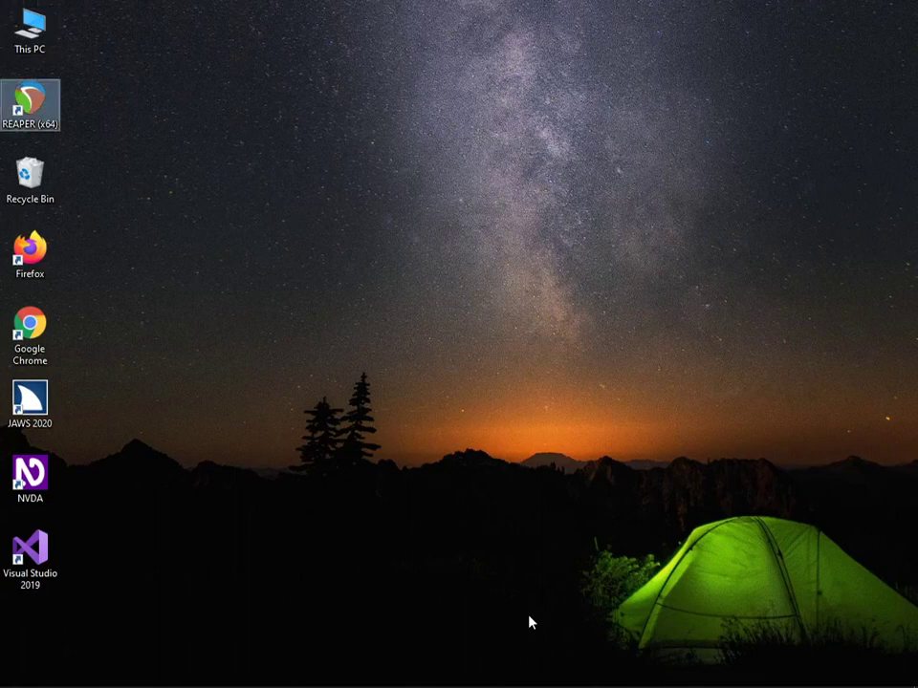
pyautogui.press('Return')
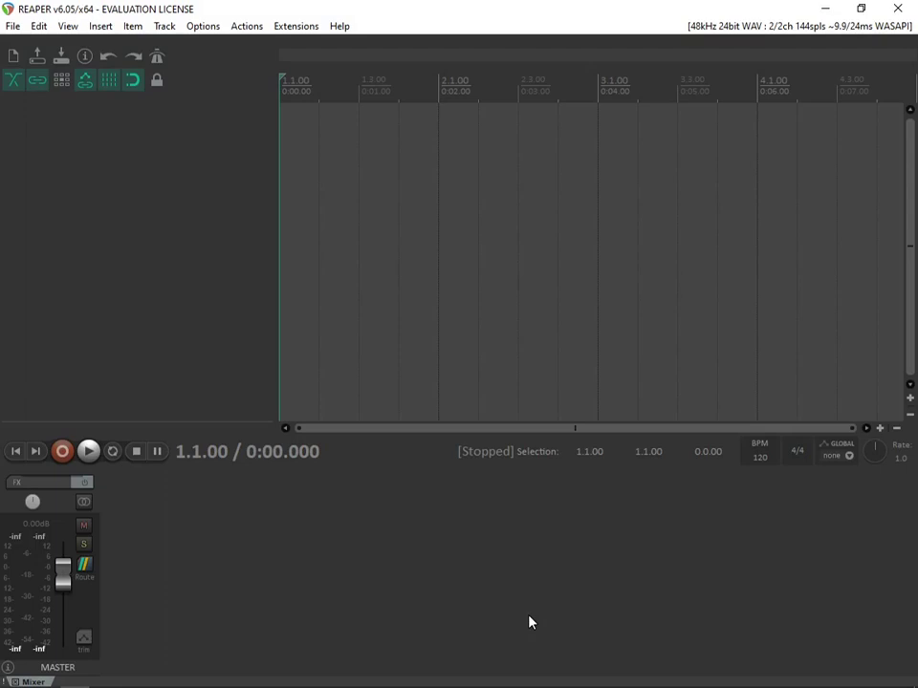
pyautogui.hotkey('ctrl', 't')
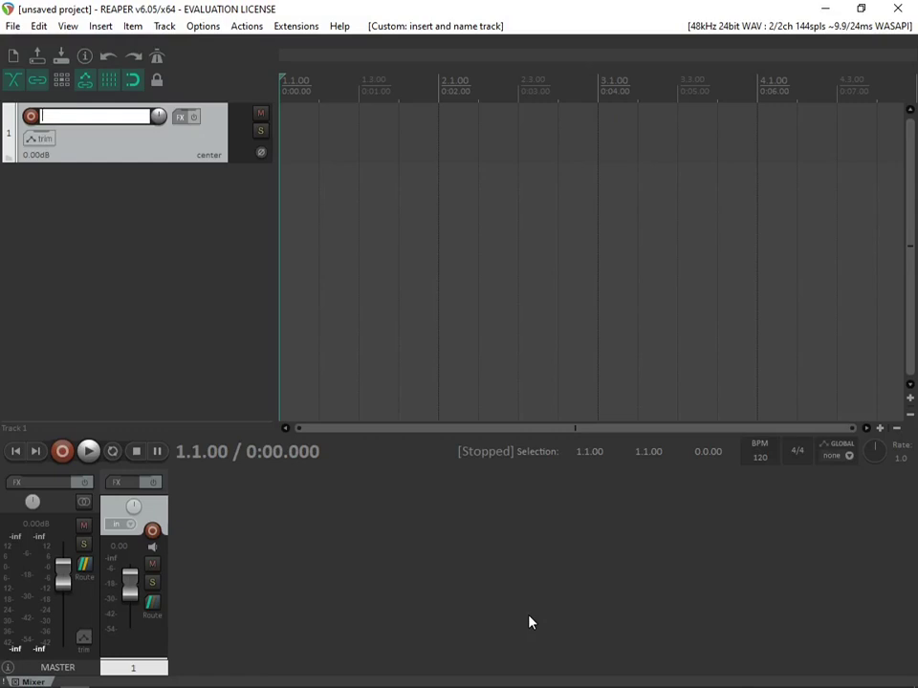
pyautogui.press('Return')
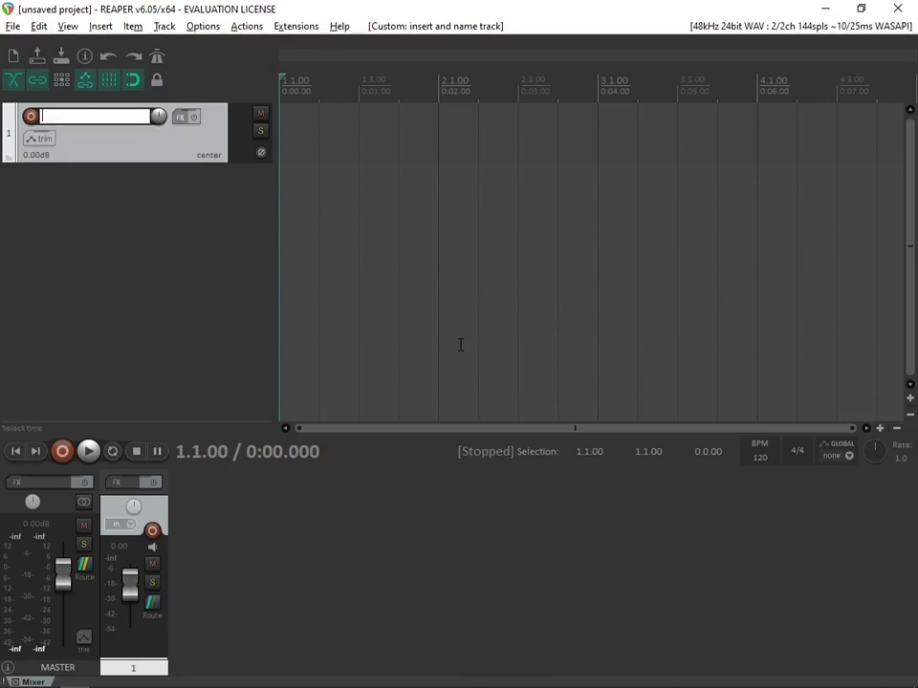
pyautogui.write('test')
pyautogui.press('Return')
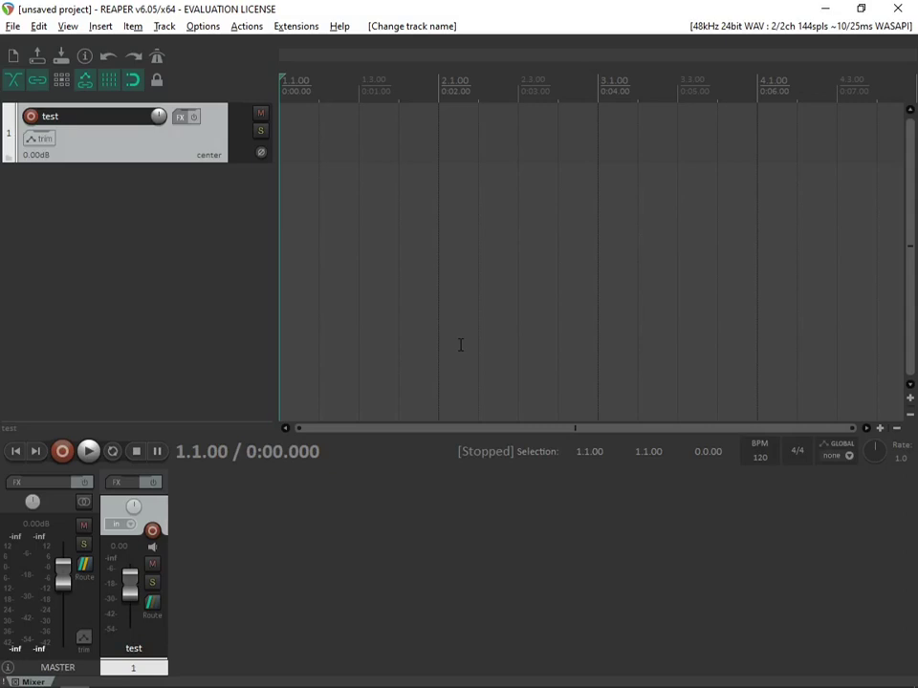
# - Review the audio device preferences, checking the audio thread priority, mode, input device and output device
pyautogui.hotkey('ctrl', 'p')
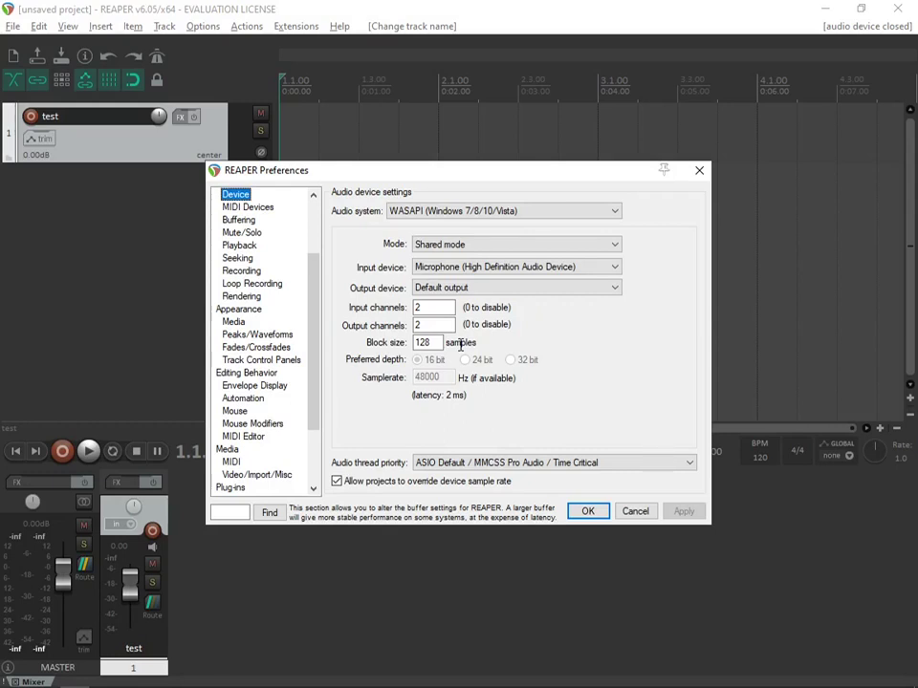
pyautogui.press('Down')
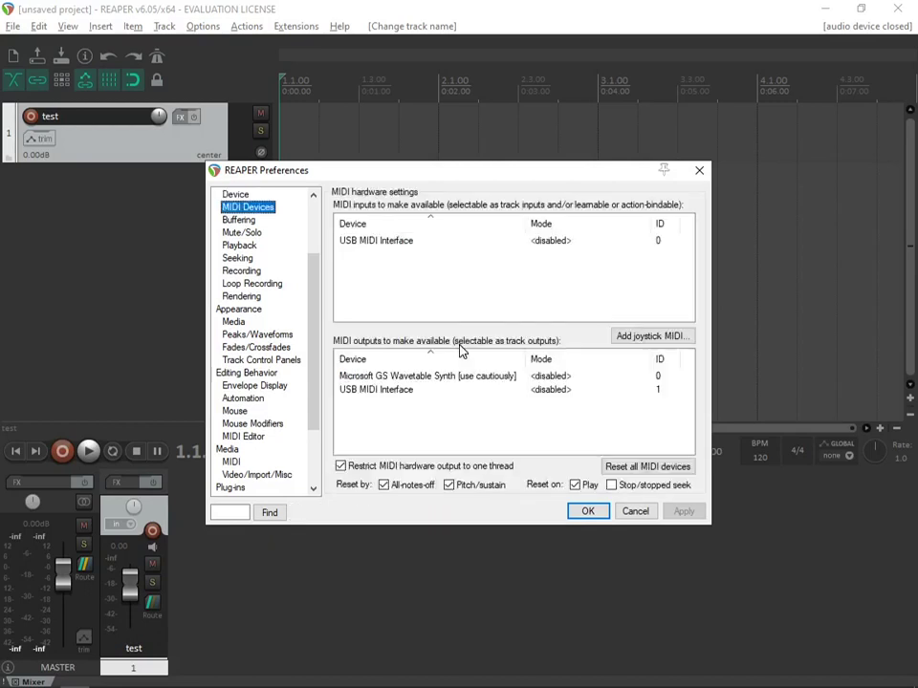
pyautogui.press('Up')
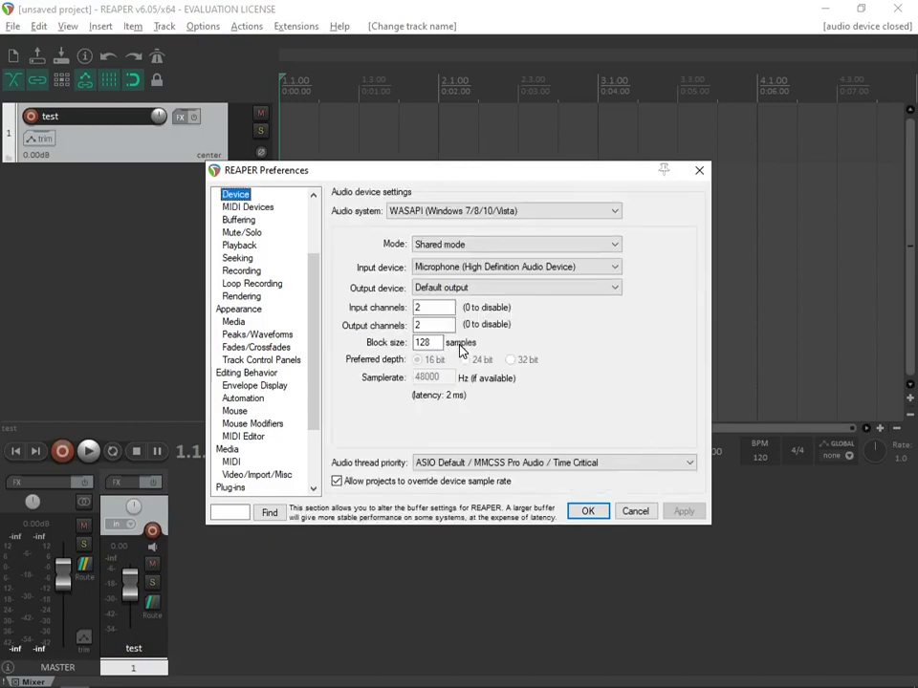
pyautogui.press('Tab')
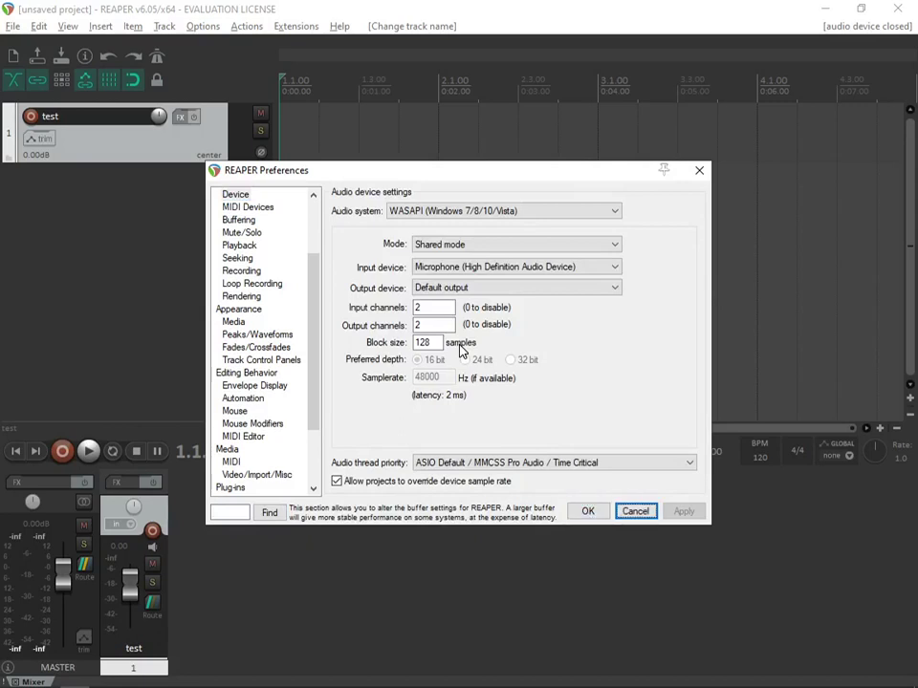
pyautogui.press('Tab')
pyautogui.press('Tab')
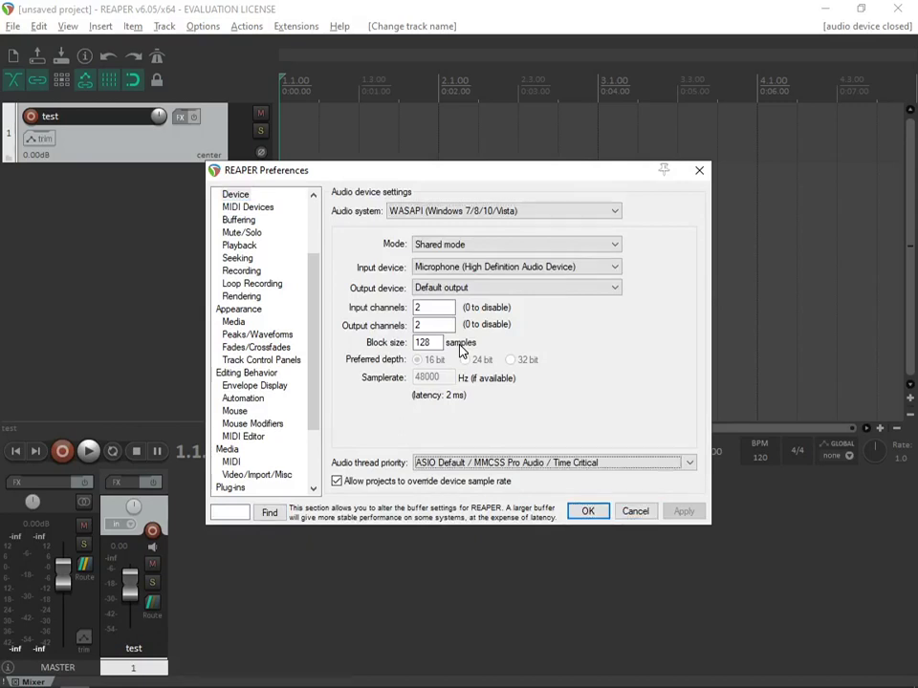
pyautogui.press('Tab')
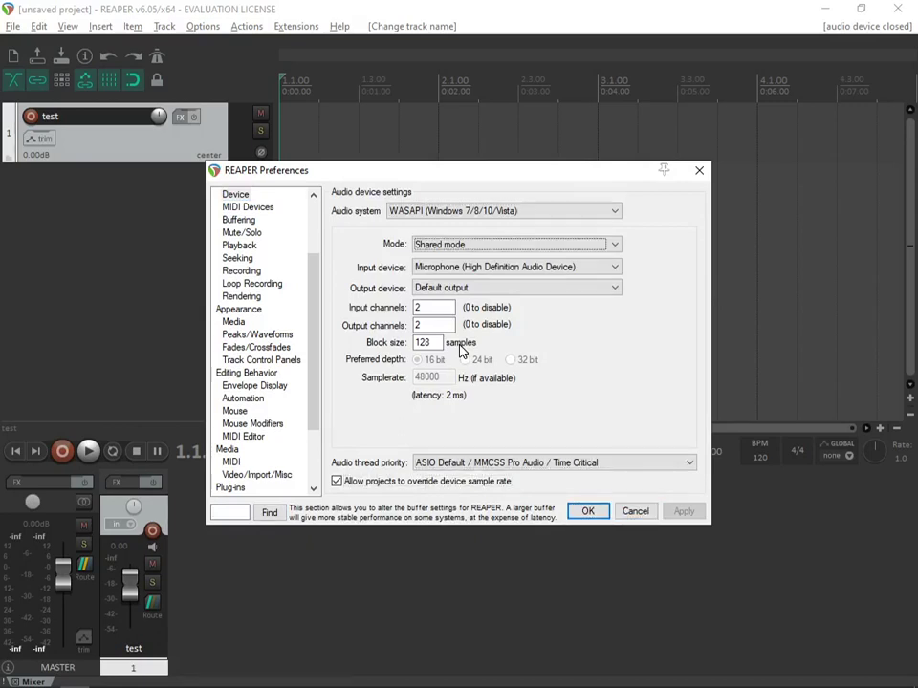
pyautogui.press('Tab')
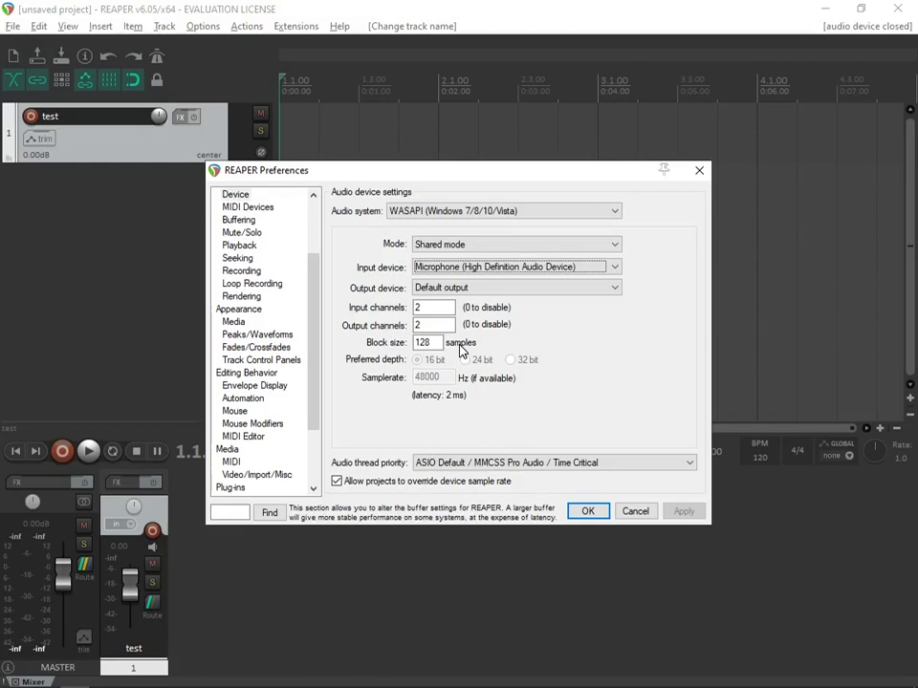
pyautogui.press('Tab')
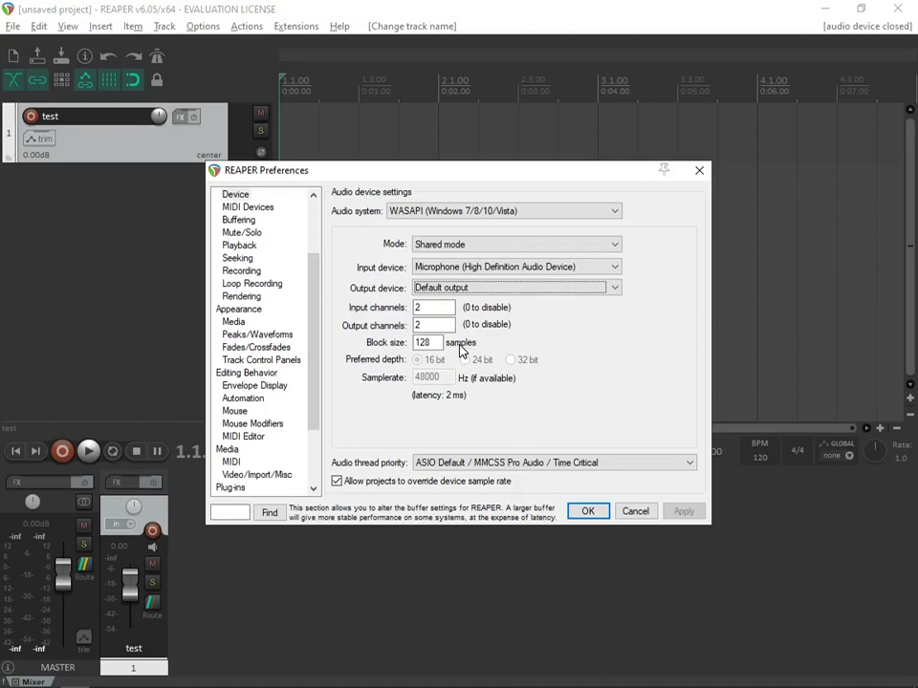
pyautogui.press('Return')
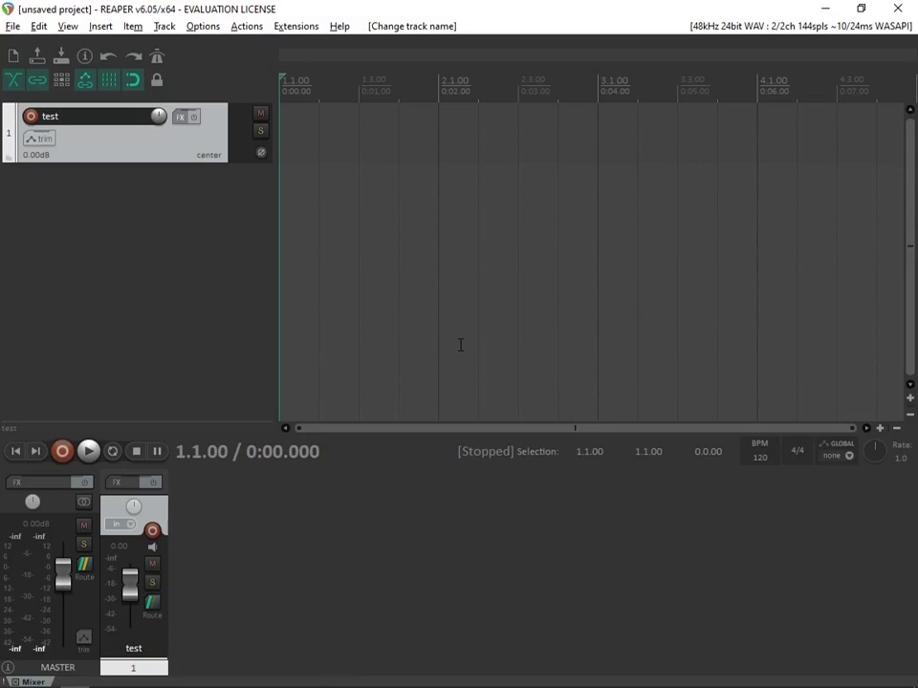
# - Try record arming on and off for the test track, and switch its input monitoring off
pyautogui.press('F7')
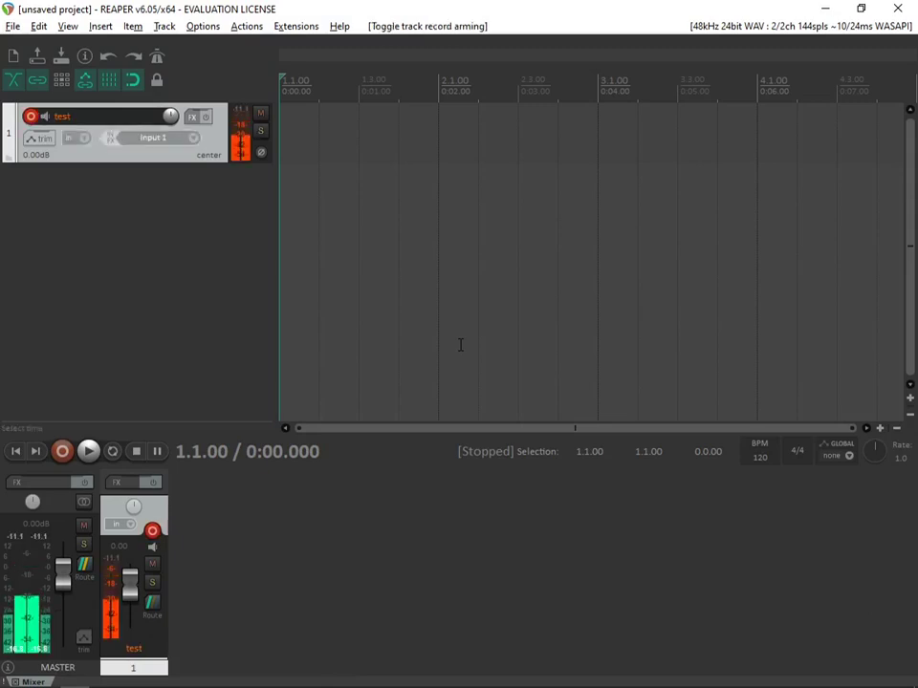
pyautogui.press('F7')
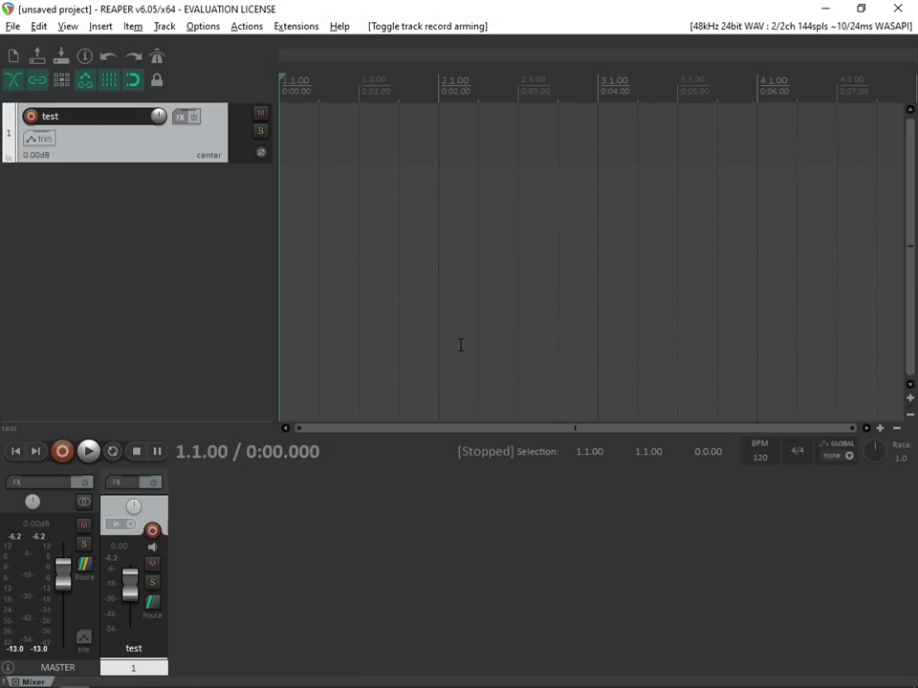
pyautogui.press('F8')
pyautogui.press('F8')
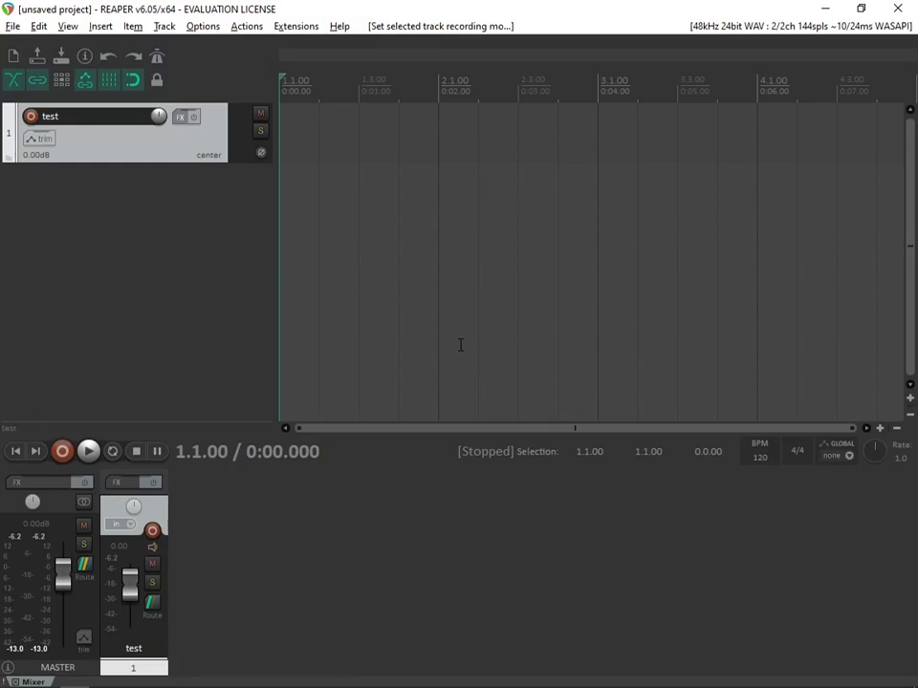
# - Arm the test track for recording with its input monitoring off
pyautogui.hotkey('ctrl', 'r')
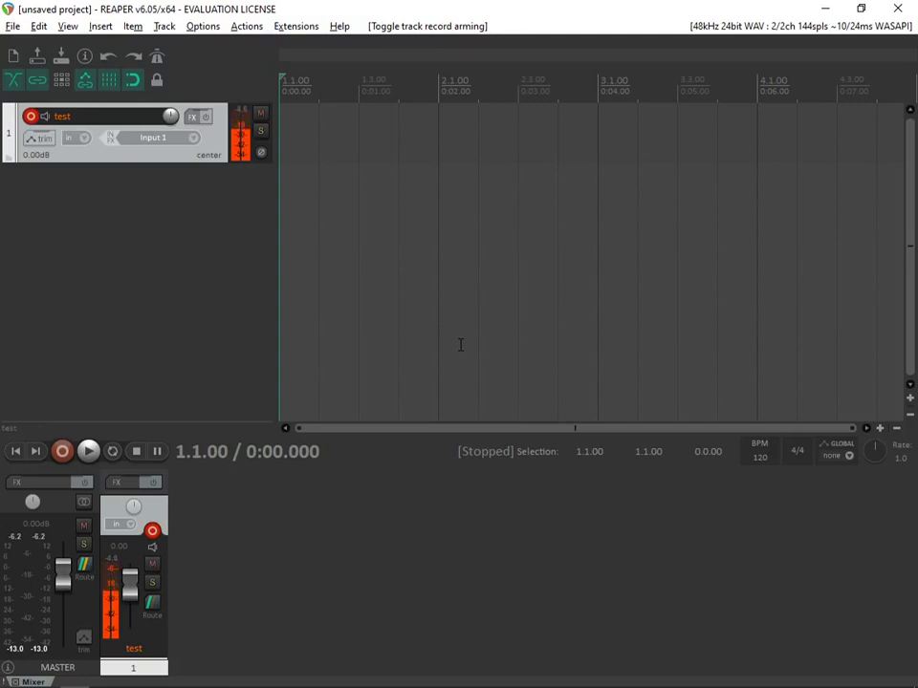
pyautogui.press('F7')
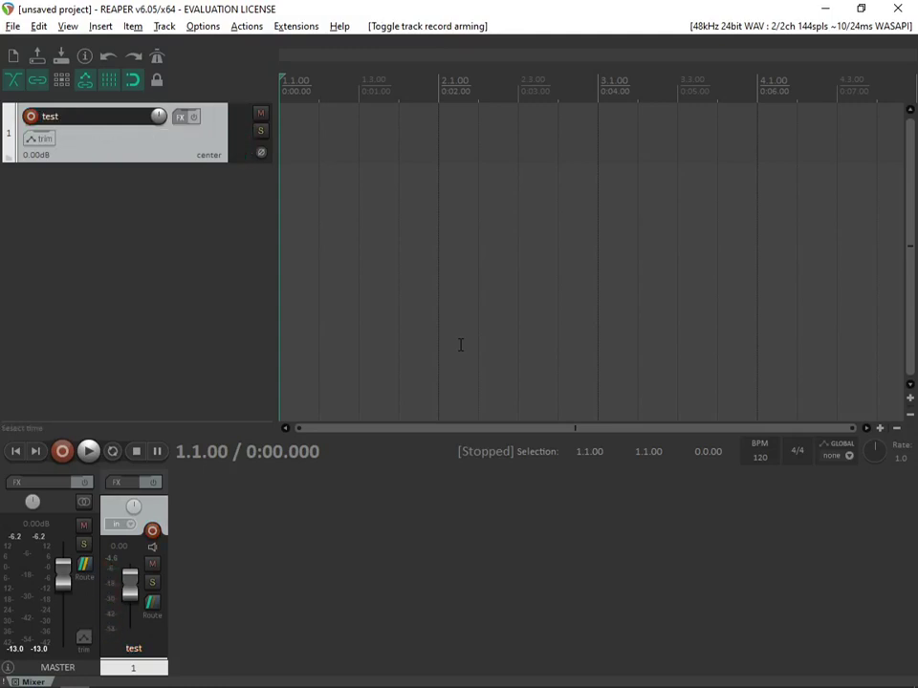
pyautogui.hotkey('ctrl', 'r')
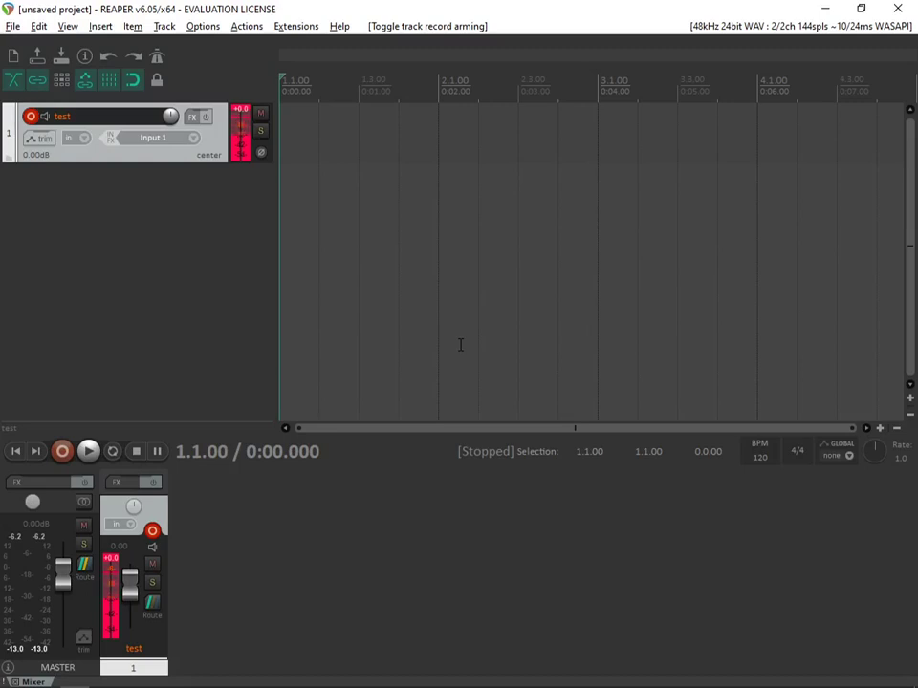
pyautogui.press('F8')
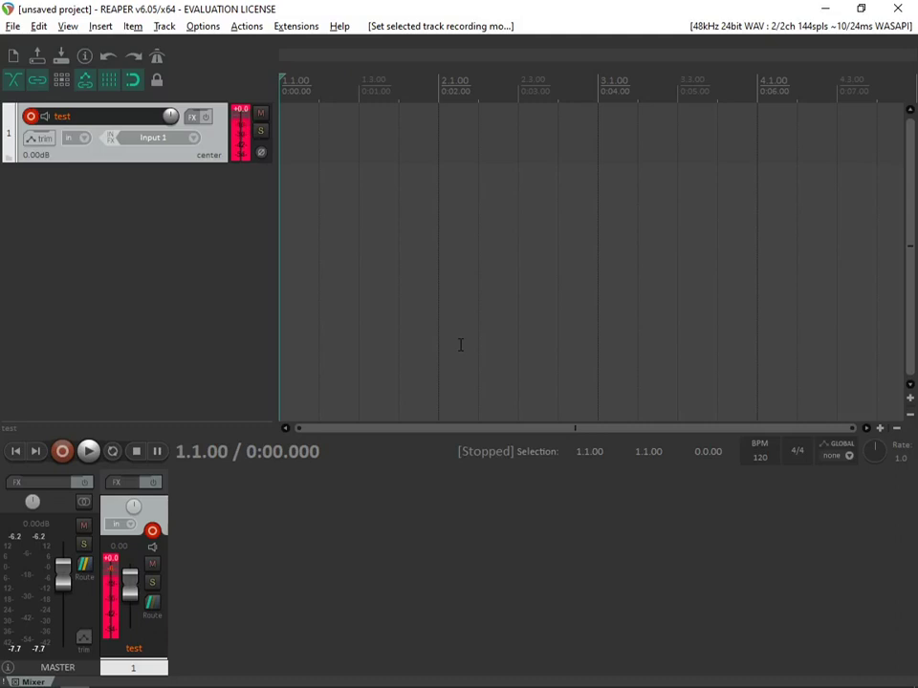
# - Enable the metronome and play the project briefly from the start to hear the click
pyautogui.press('c')
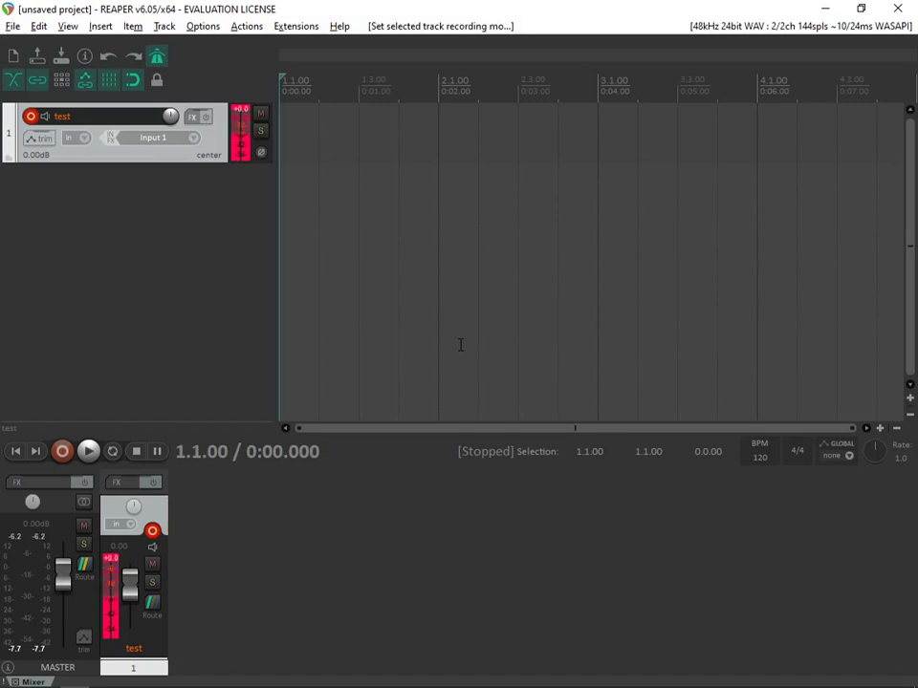
pyautogui.press('space')
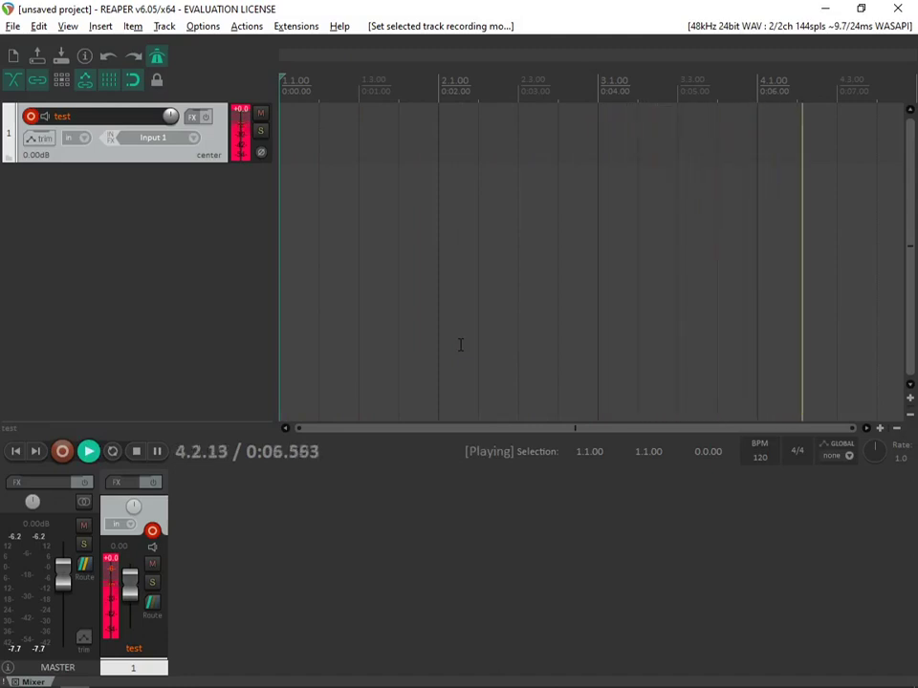
pyautogui.press('space')
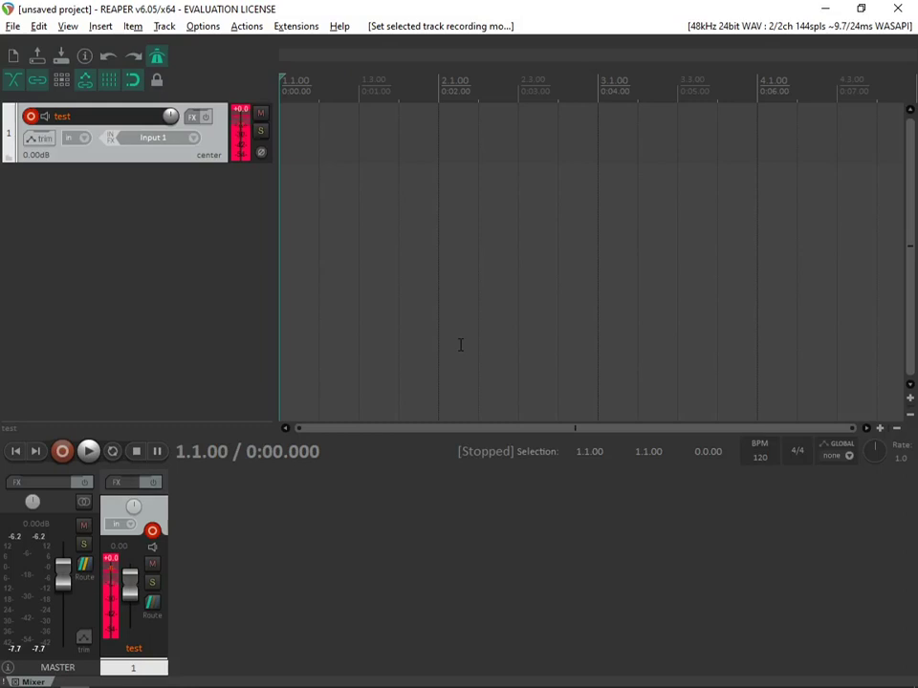
# - Set the project tempo to 90 BPM in the project settings and play the metronome at that tempo
pyautogui.hotkey('alt', 'Return')
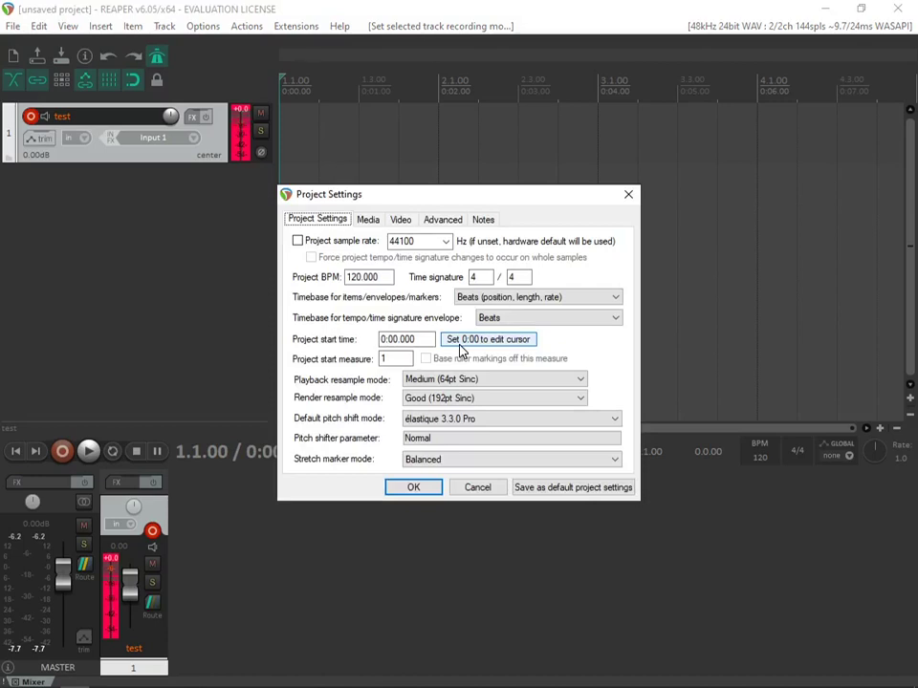
pyautogui.press('Tab')
pyautogui.press('Tab')
pyautogui.press('Tab')
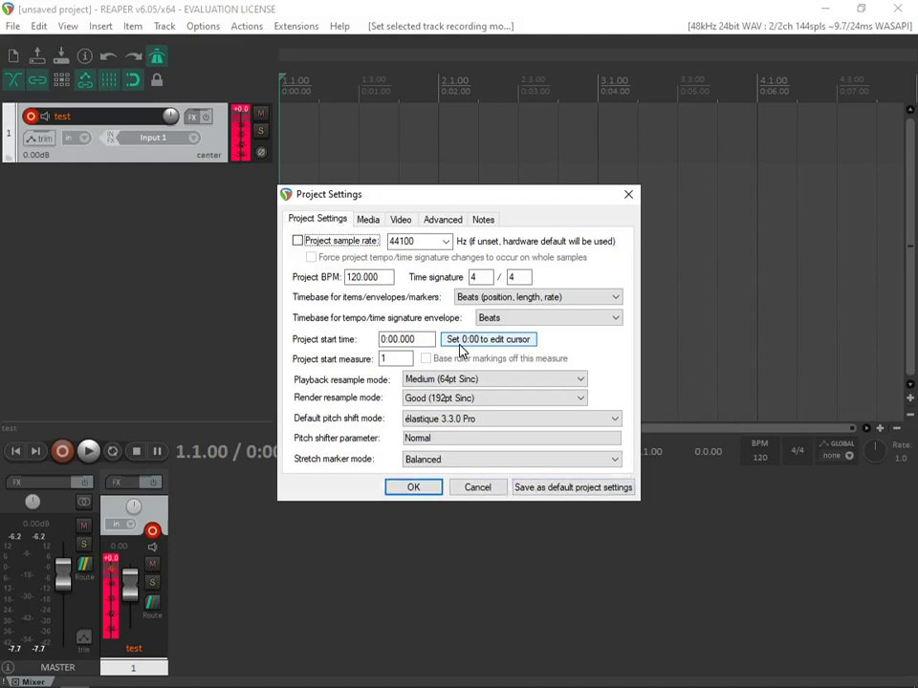
pyautogui.press('Tab')
pyautogui.press('Tab')
pyautogui.press('Tab')
pyautogui.hotkey('shift', 'Tab')
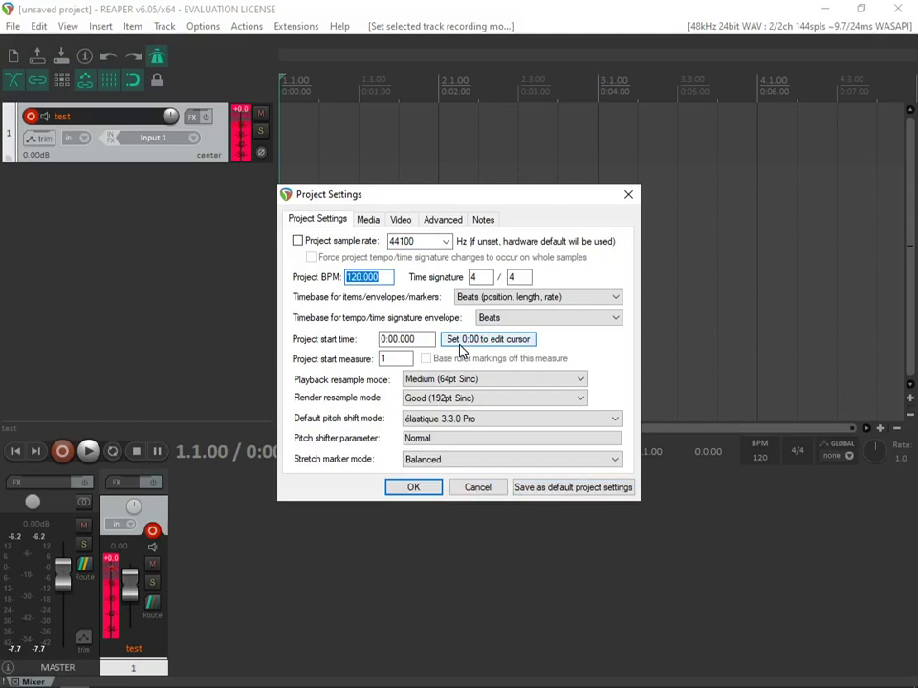
pyautogui.write('90')
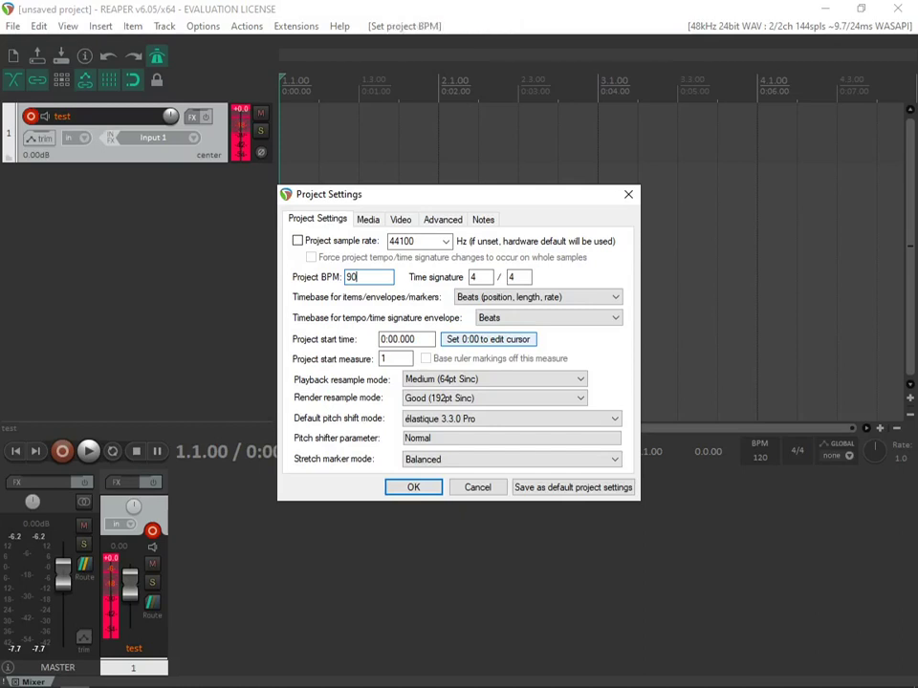
pyautogui.press('Return')
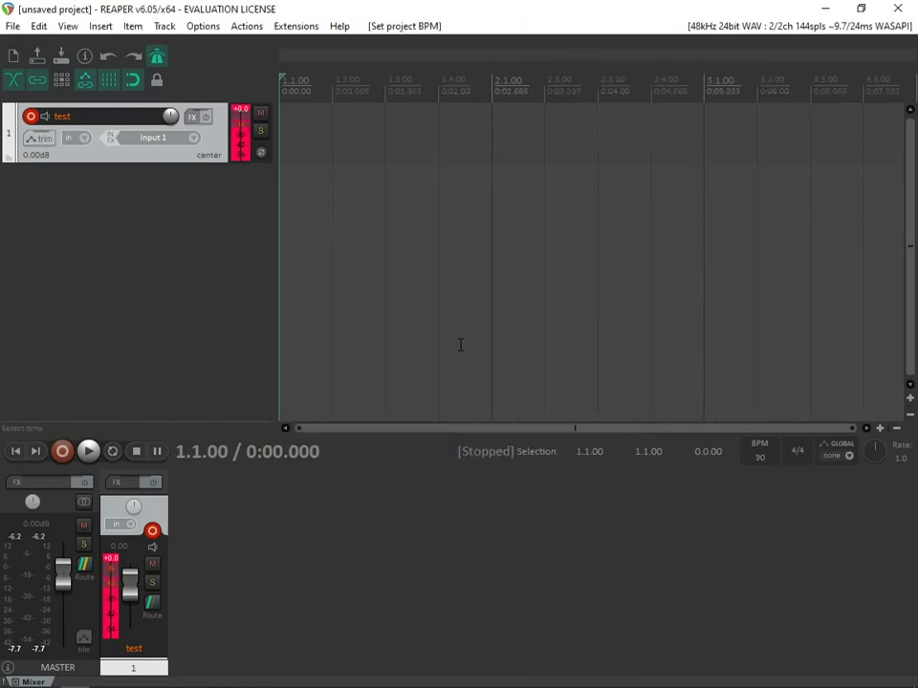
pyautogui.press('space')
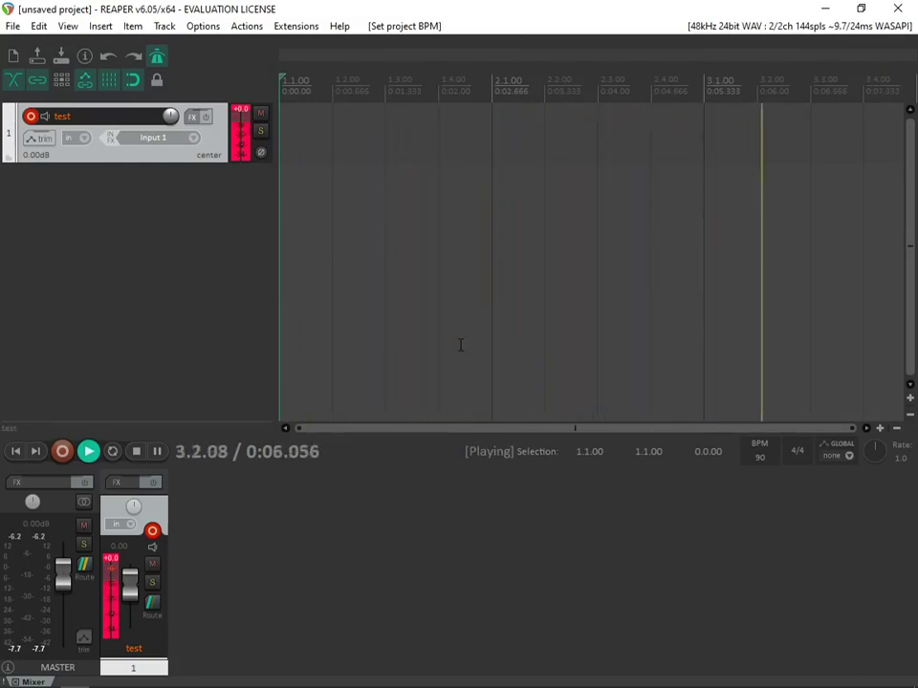
pyautogui.press('space')
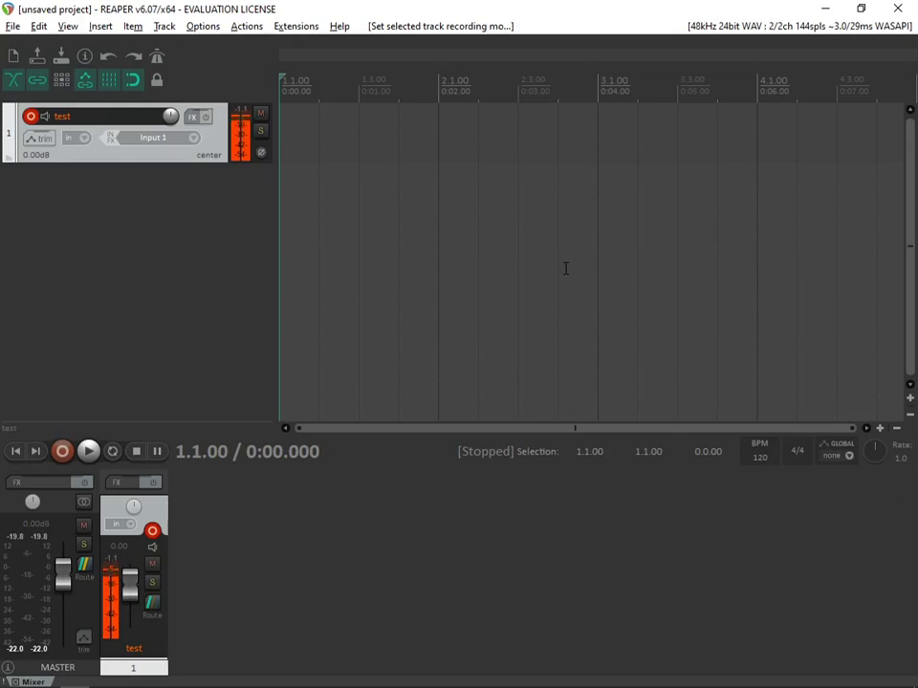
# - Review the available time units for the ruler and set the unit to Minutes:Seconds
pyautogui.hotkey('alt', 'v')
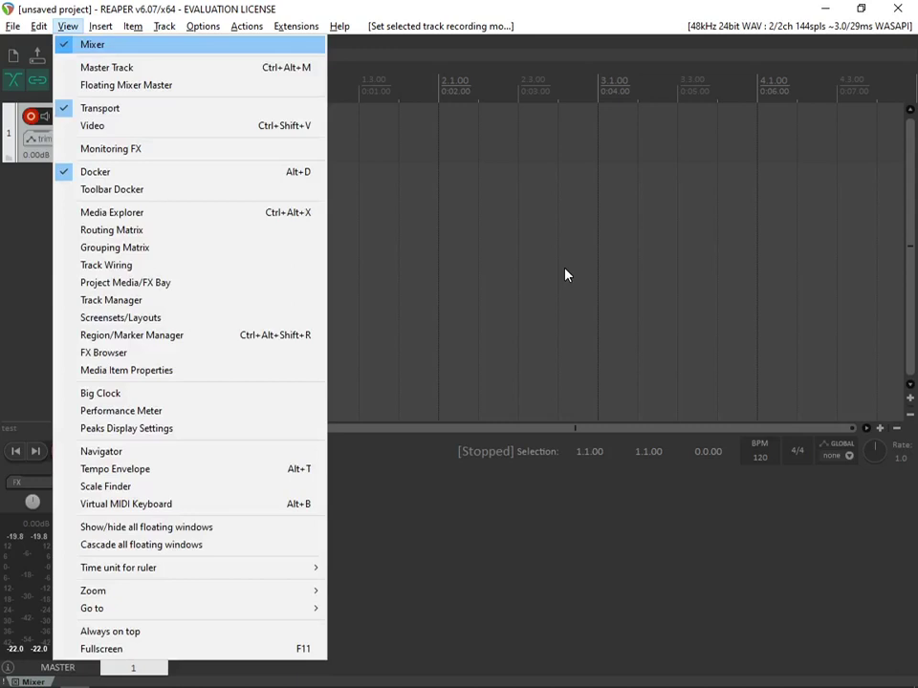
pyautogui.press('Up')
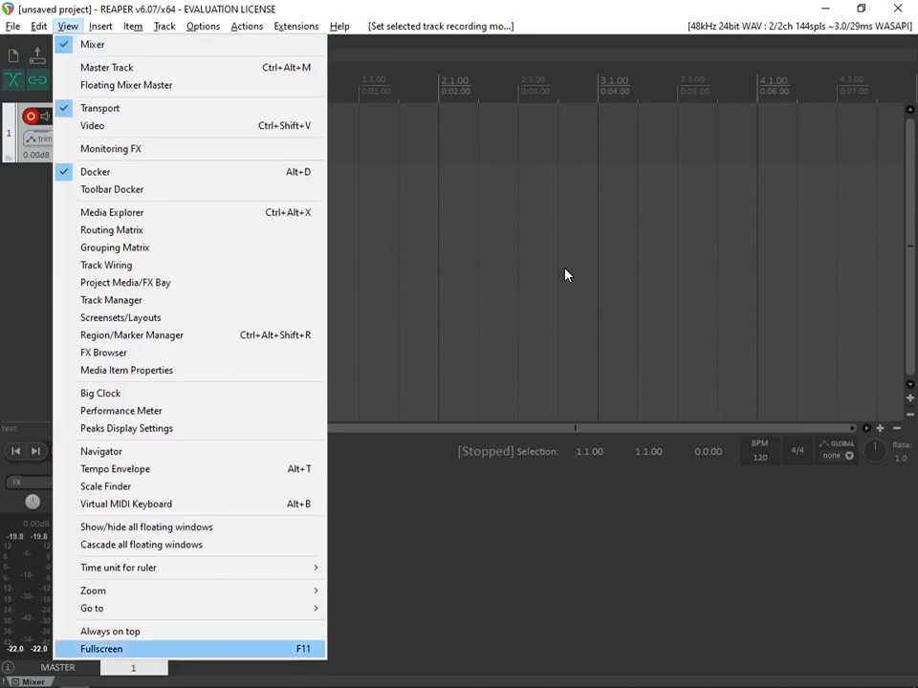
pyautogui.press('Up')
pyautogui.press('Up')
pyautogui.press('Up')
pyautogui.press('Up')
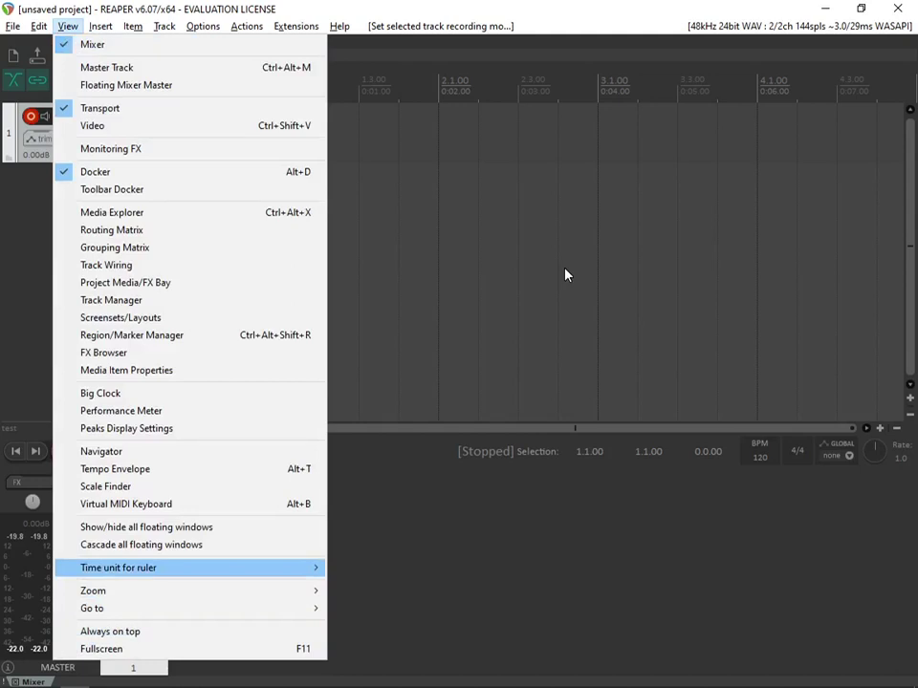
pyautogui.press('Right')
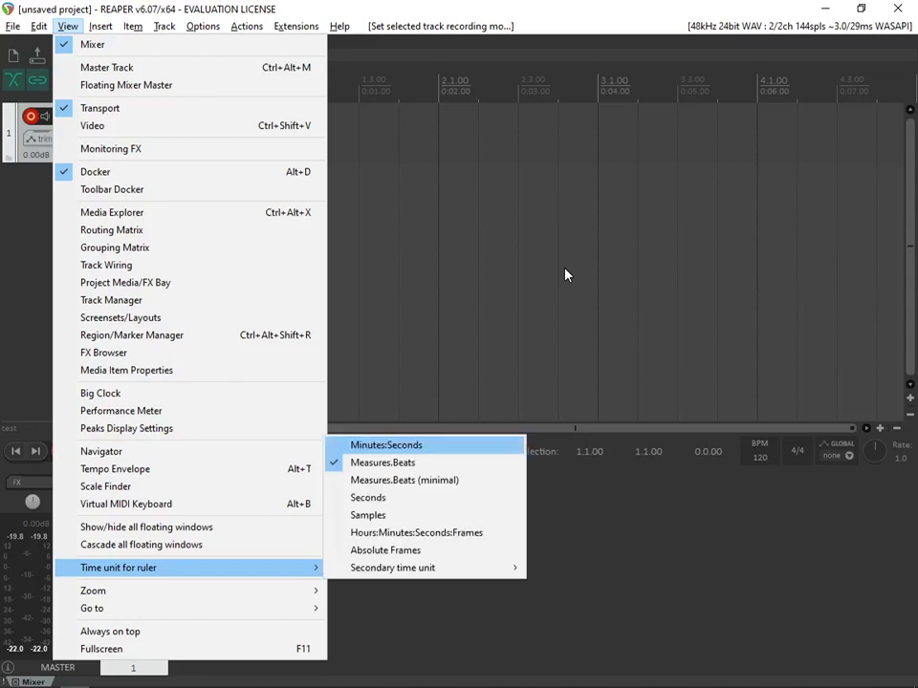
pyautogui.press('Down')
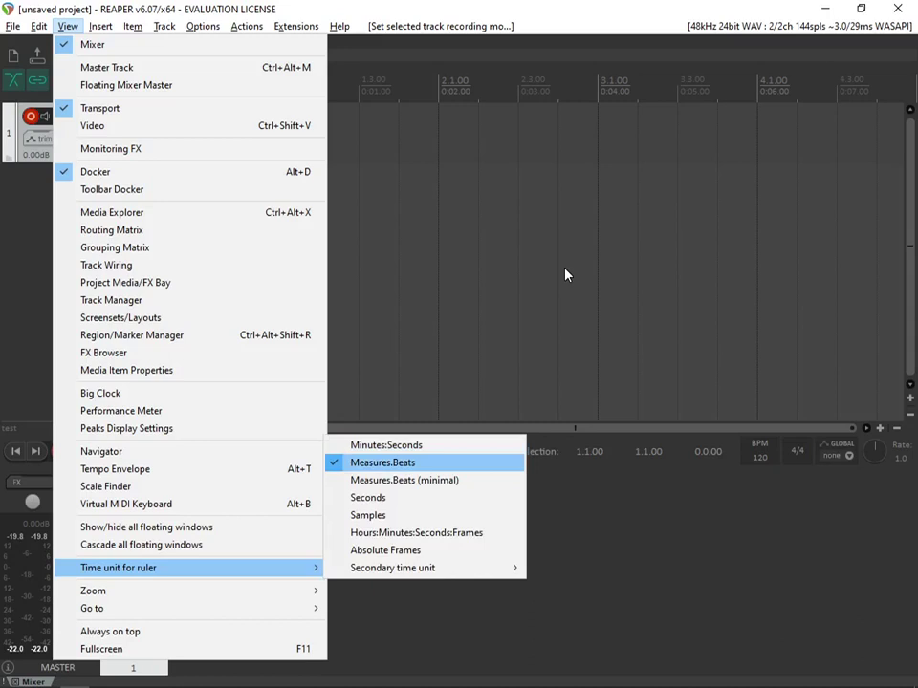
pyautogui.press('Down')
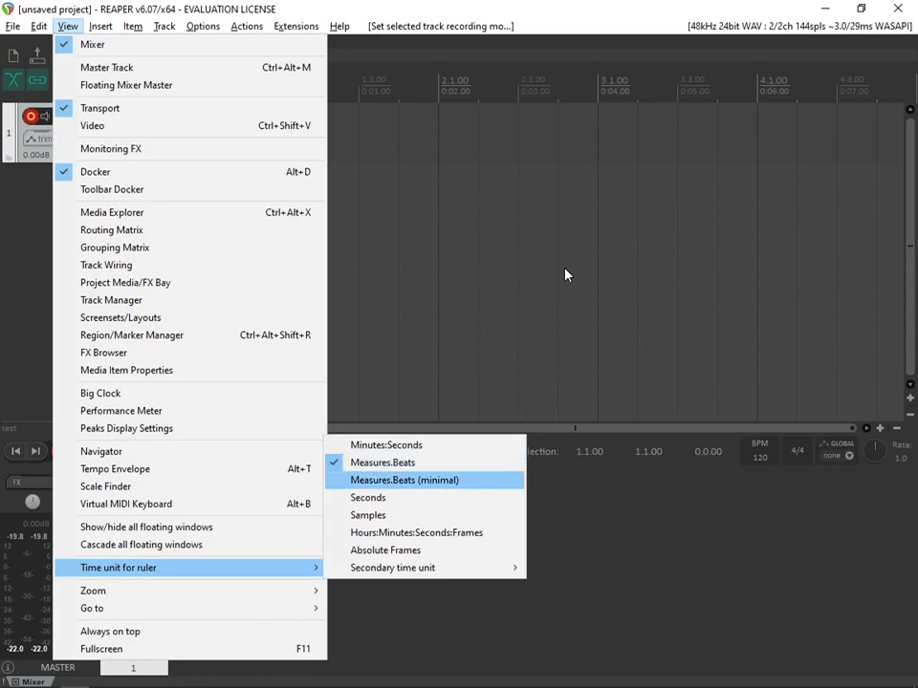
pyautogui.press('Down')
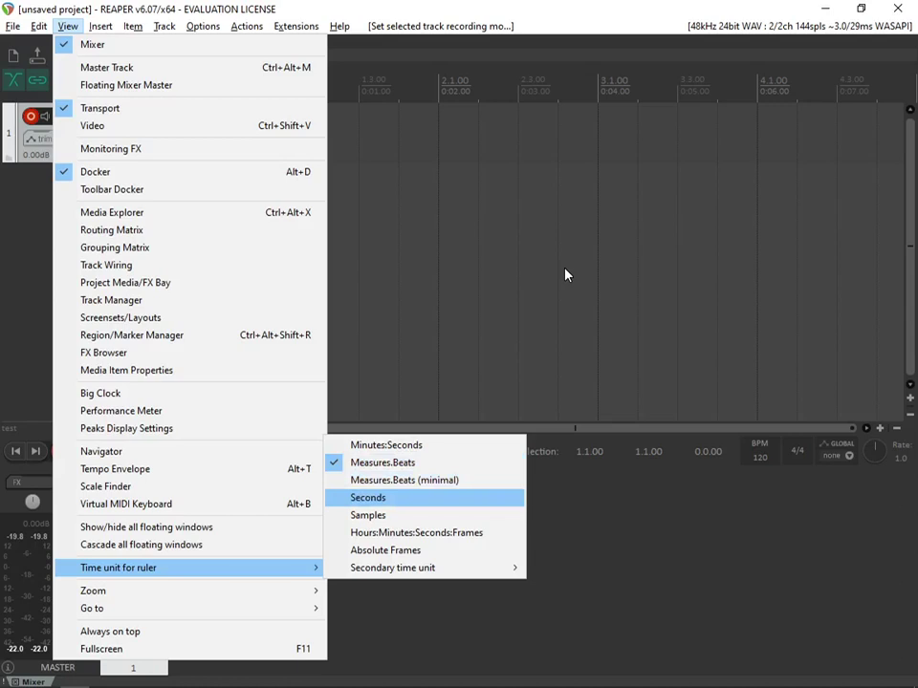
pyautogui.press('Down')
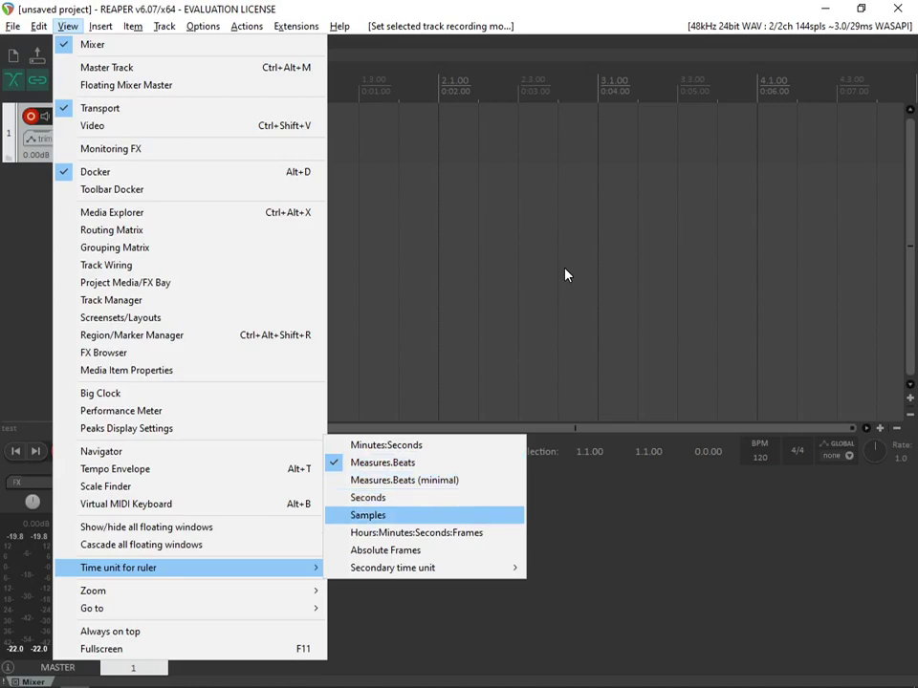
pyautogui.press('Down')
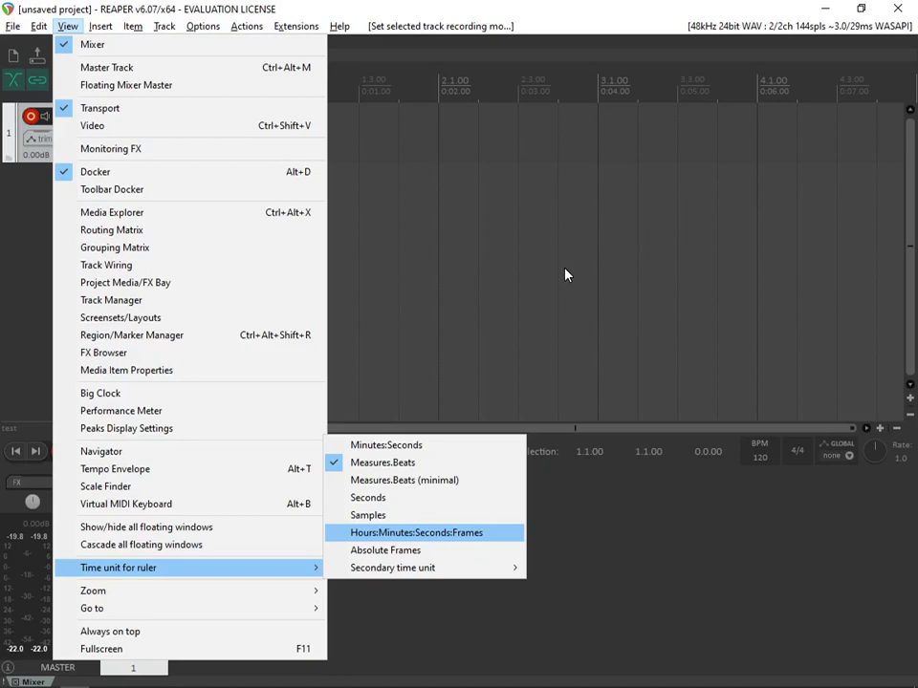
pyautogui.press('Down')
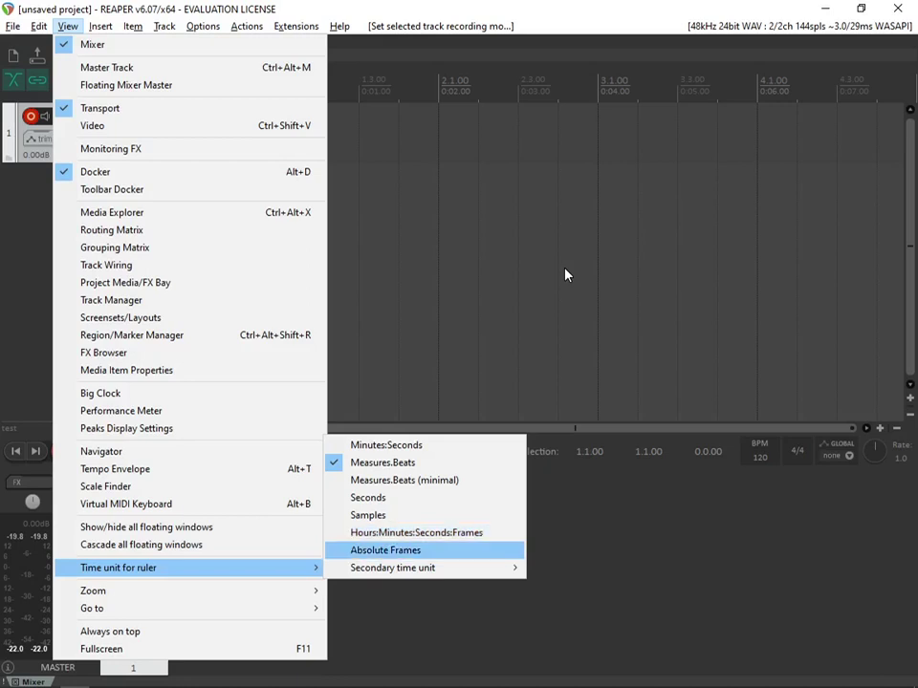
pyautogui.press('Down')
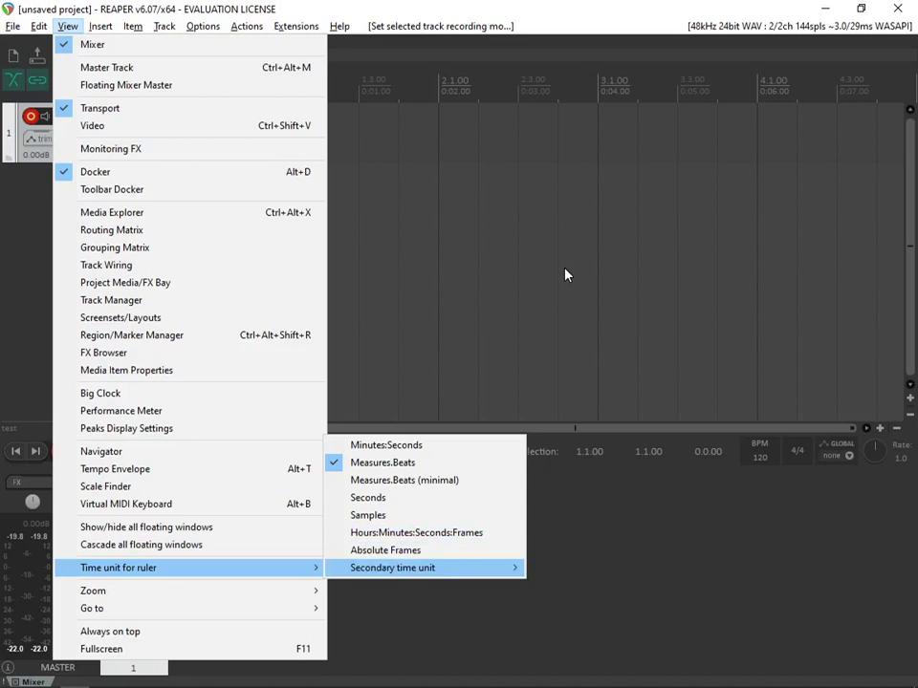
pyautogui.press('Down')
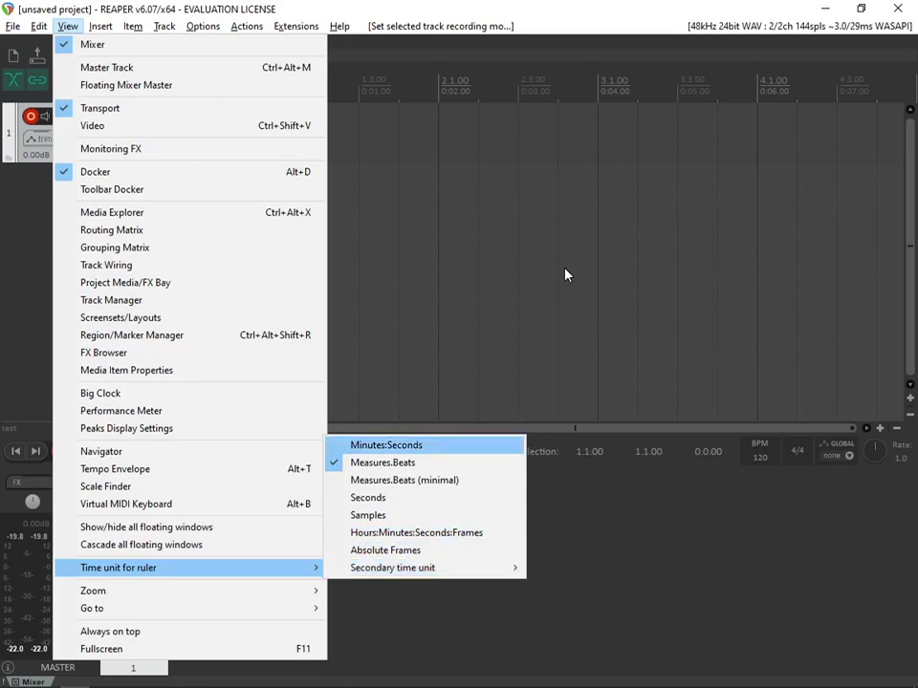
pyautogui.press('Return')
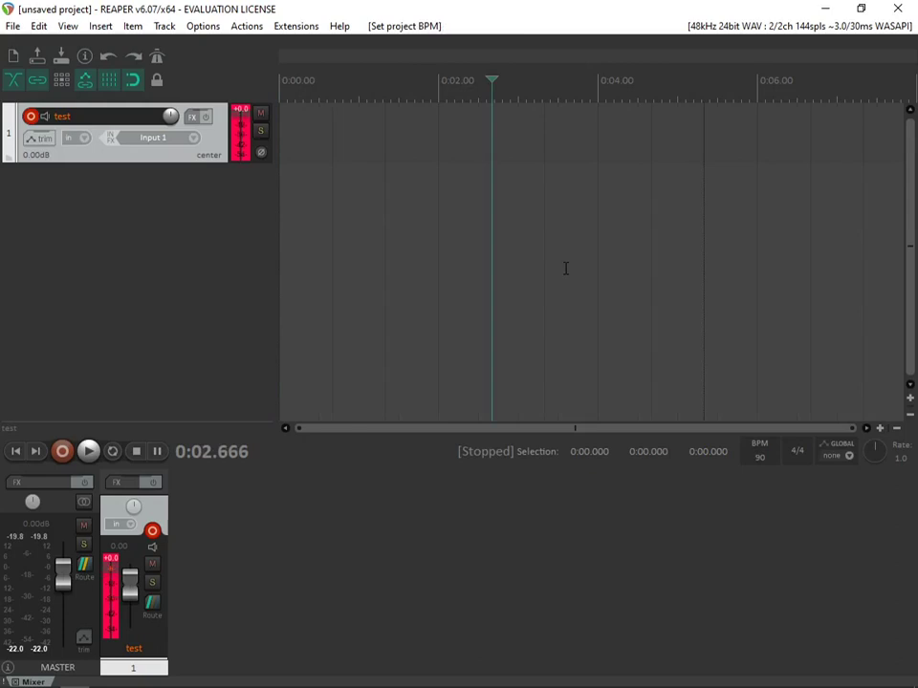
# - Return to the project start and set the ruler's time unit back to Measures.Beats
pyautogui.press('Home')
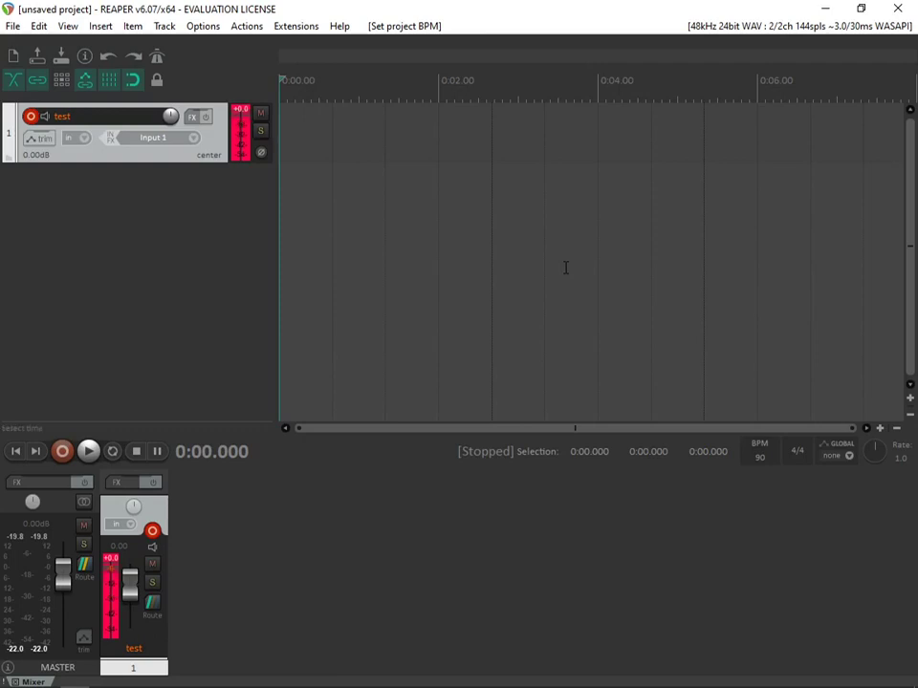
pyautogui.hotkey('alt', 'v')
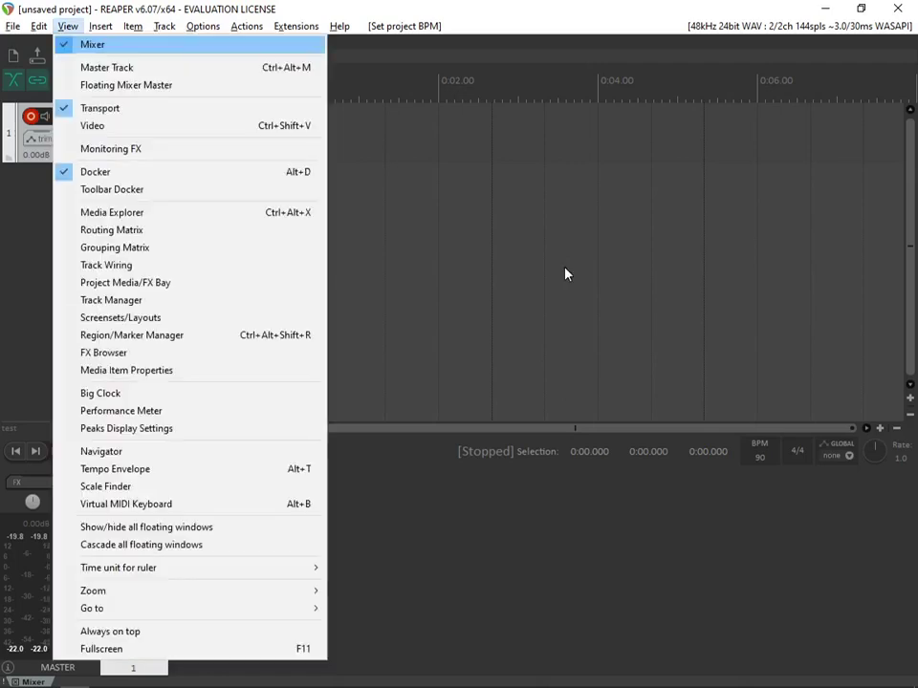
pyautogui.press('Up')
pyautogui.press('Up')
pyautogui.press('Up')
pyautogui.press('Up')
pyautogui.press('Up')
pyautogui.press('Right')
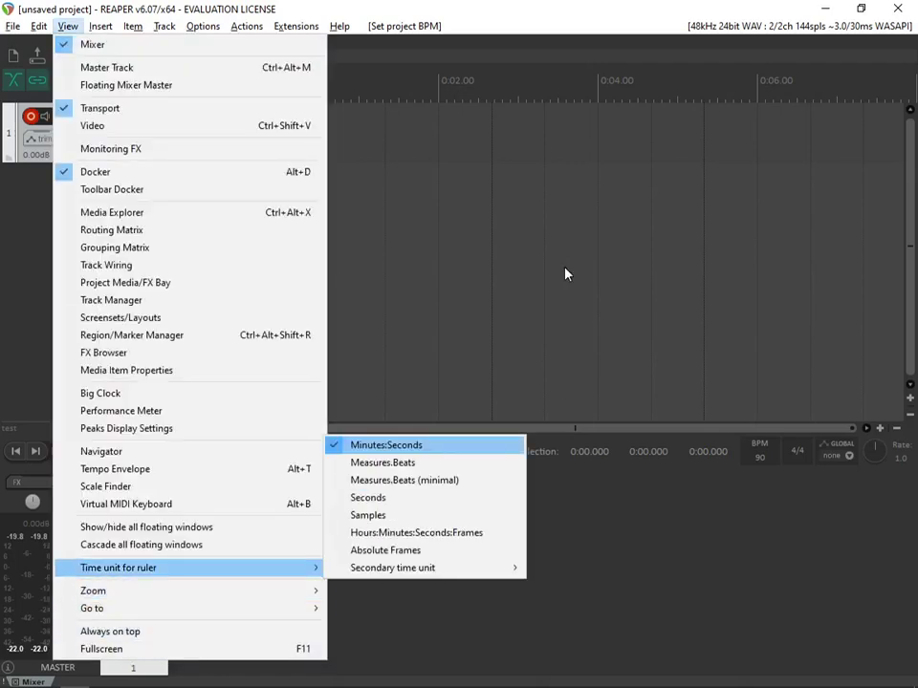
pyautogui.press('Down')
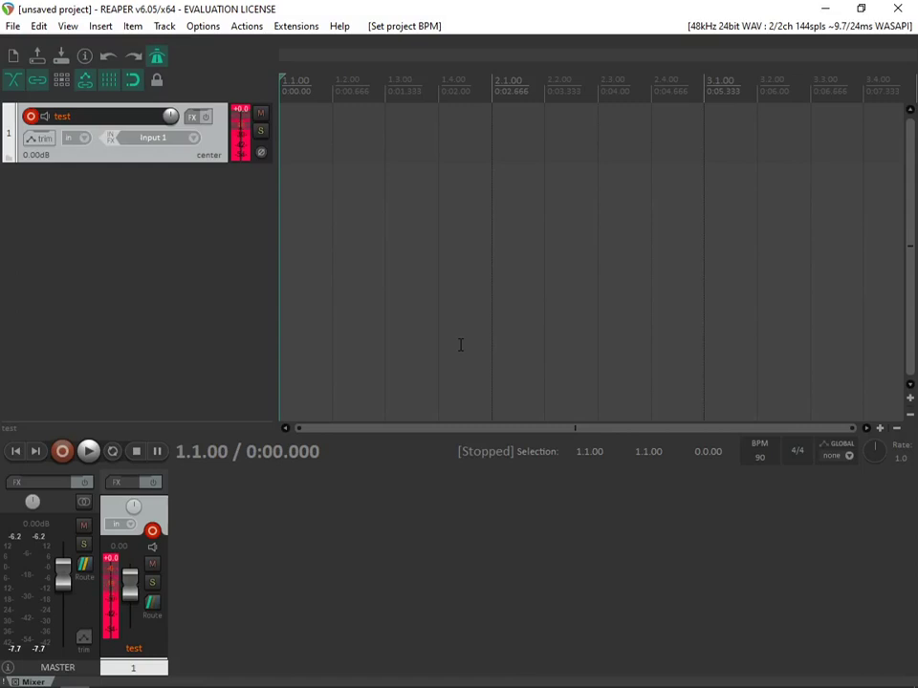
# - Play the project briefly with the metronome, pause it, and return to the start of the project
pyautogui.press('space')
pyautogui.hotkey('ctrl', 'space')
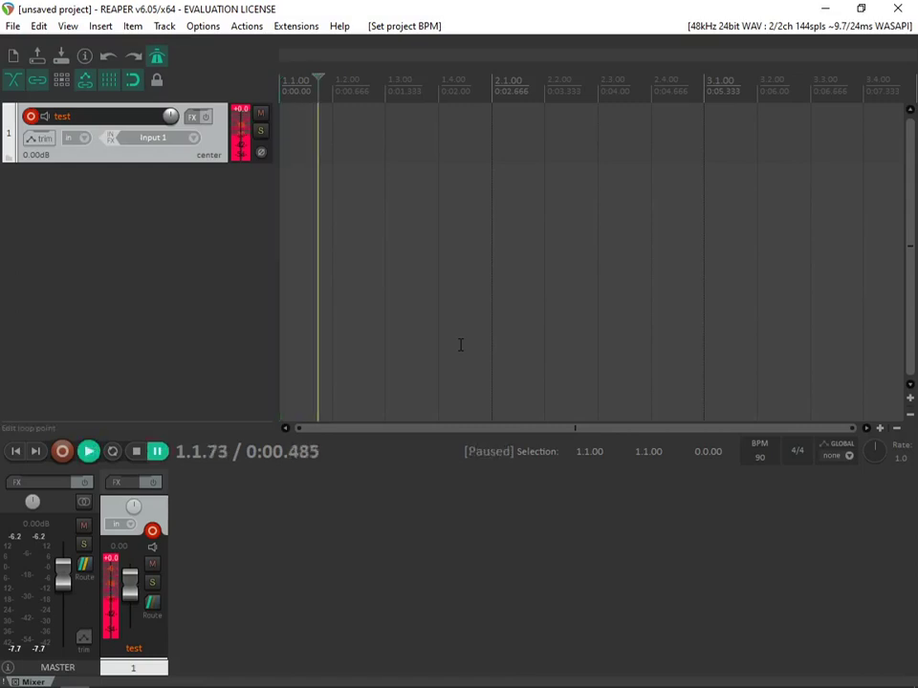
pyautogui.press('Home')
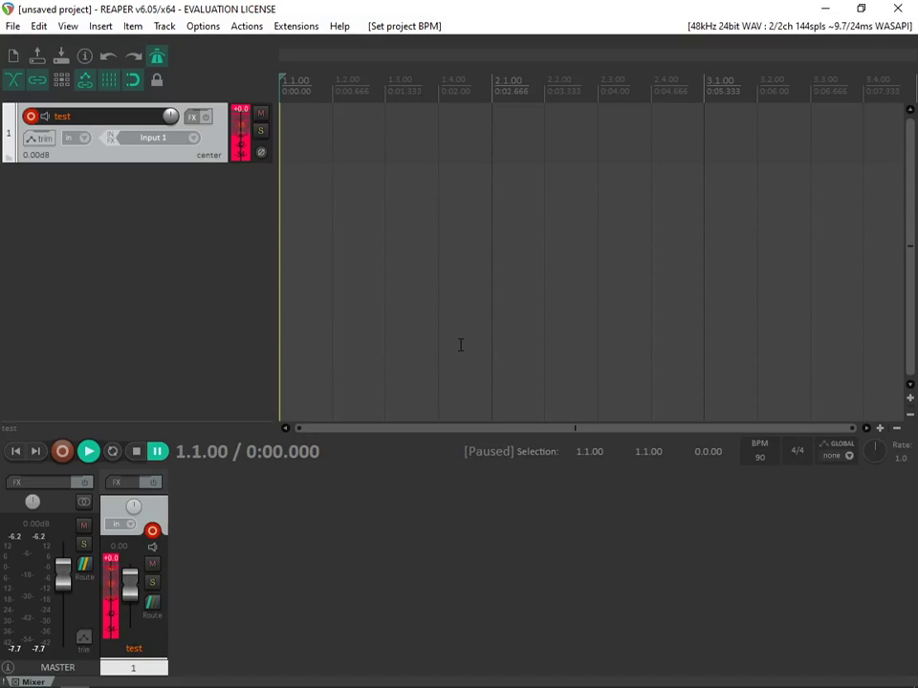
pyautogui.press('space')
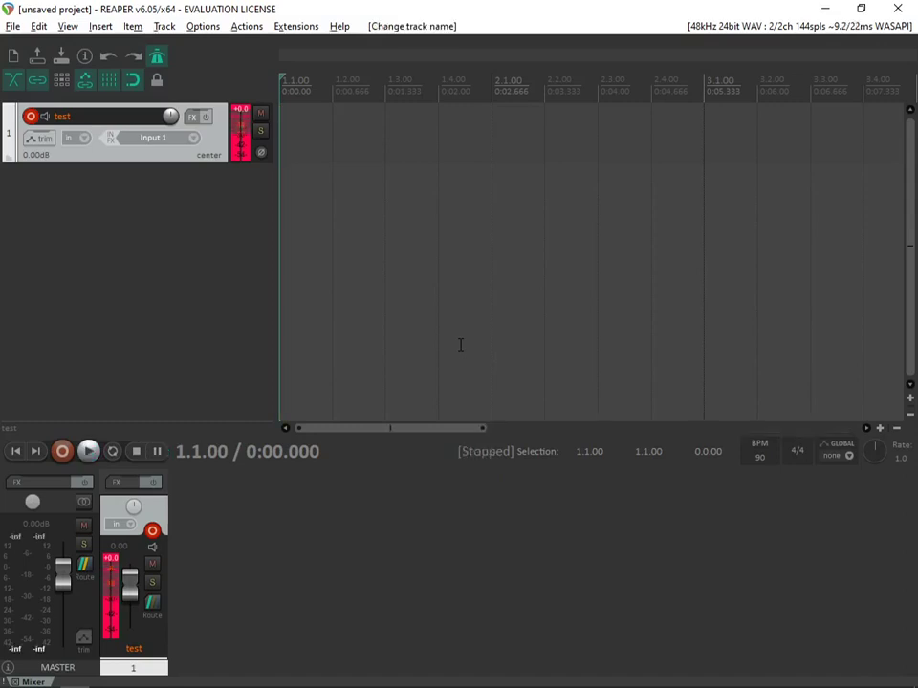
# - Record a take of about 9 seconds on the test track from the project start, and stop recording
pyautogui.hotkey('ctrl', 'r')
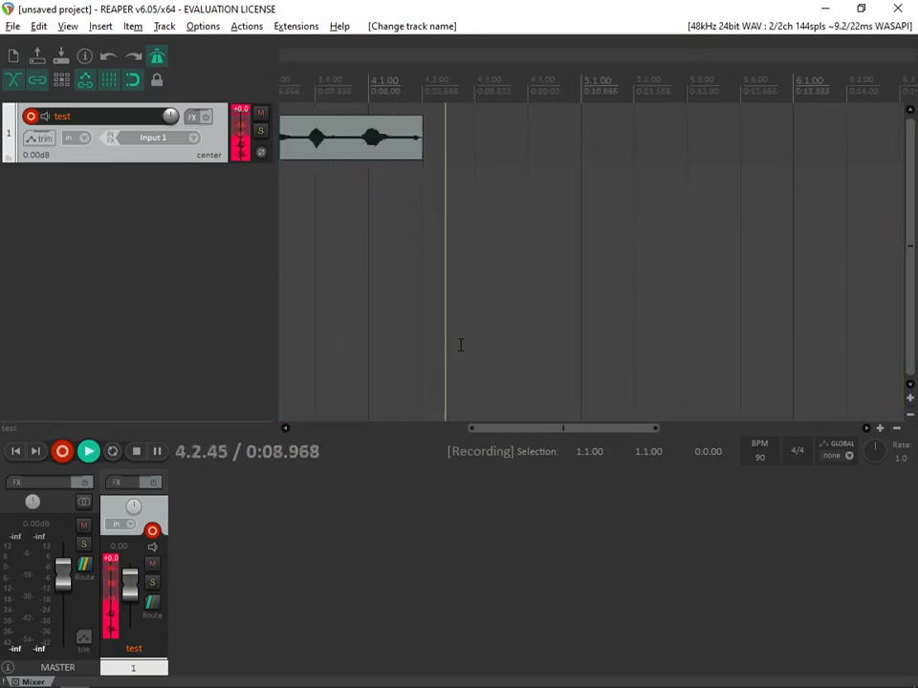
pyautogui.press('space')
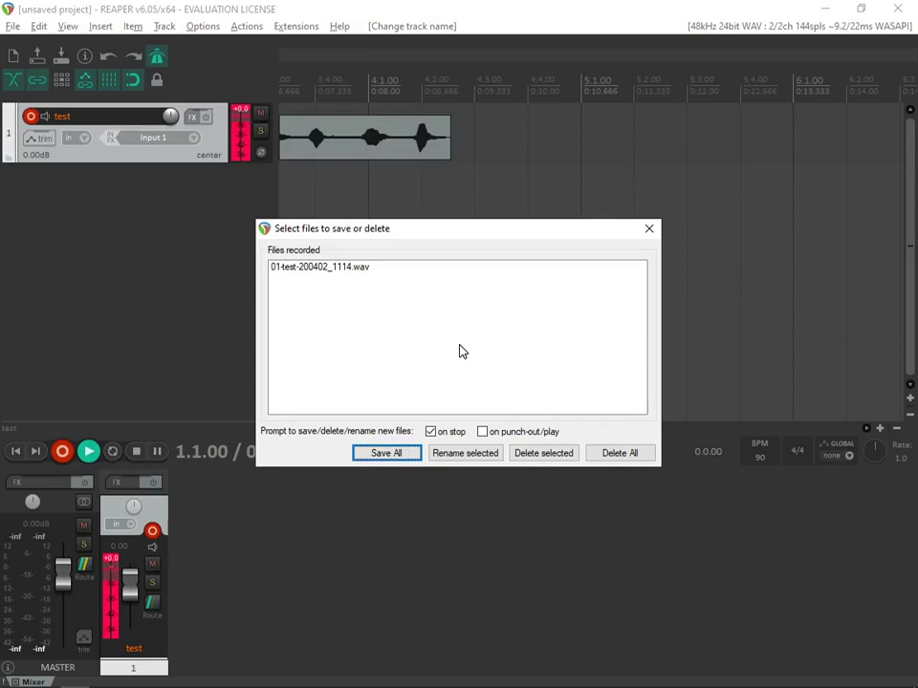
# - Turn off the on-stop prompt to save, delete or rename new files, and save all recorded files
pyautogui.press('Tab')
pyautogui.press('Tab')
pyautogui.press('Tab')
pyautogui.press('Tab')
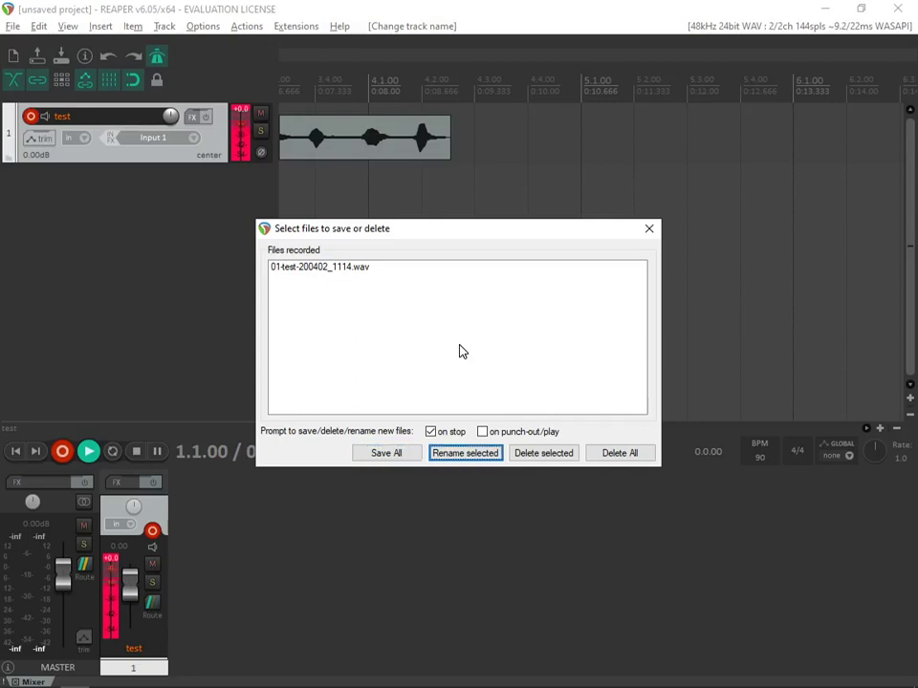
pyautogui.press('Tab')
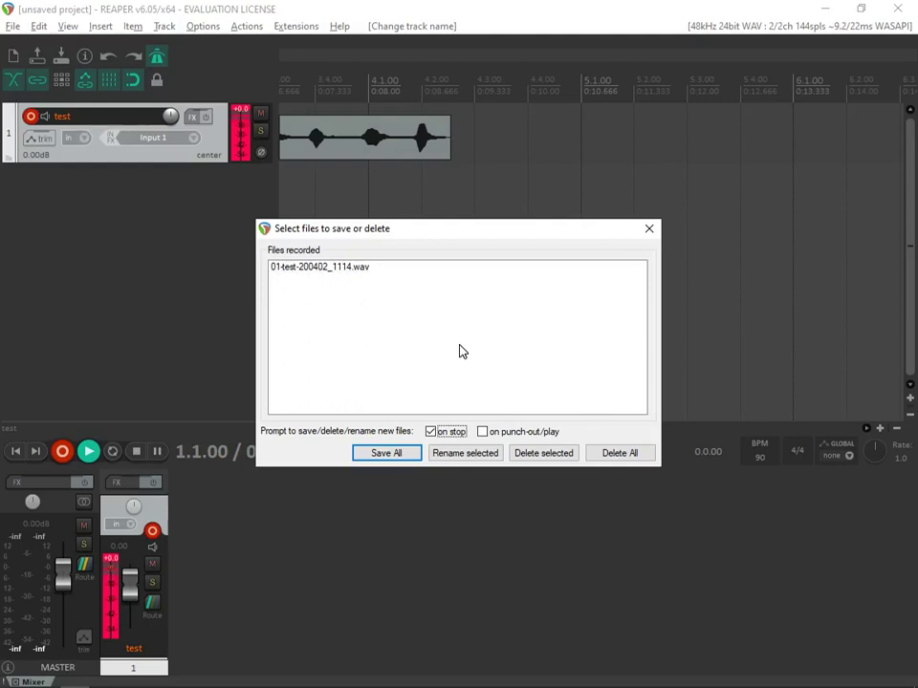
pyautogui.press('space')
pyautogui.press('Tab')
pyautogui.press('Tab')
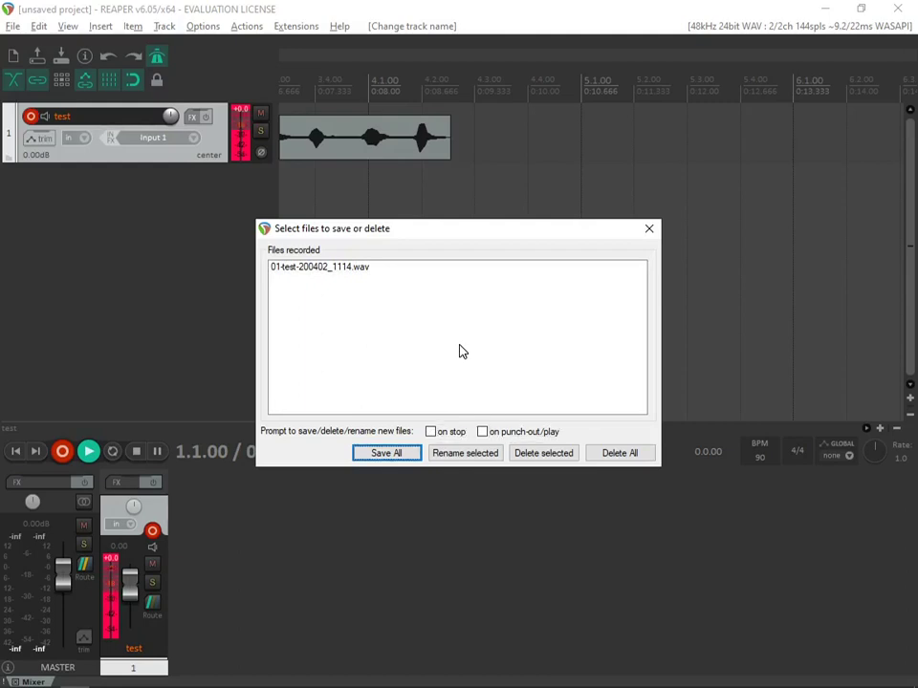
pyautogui.press('Return')
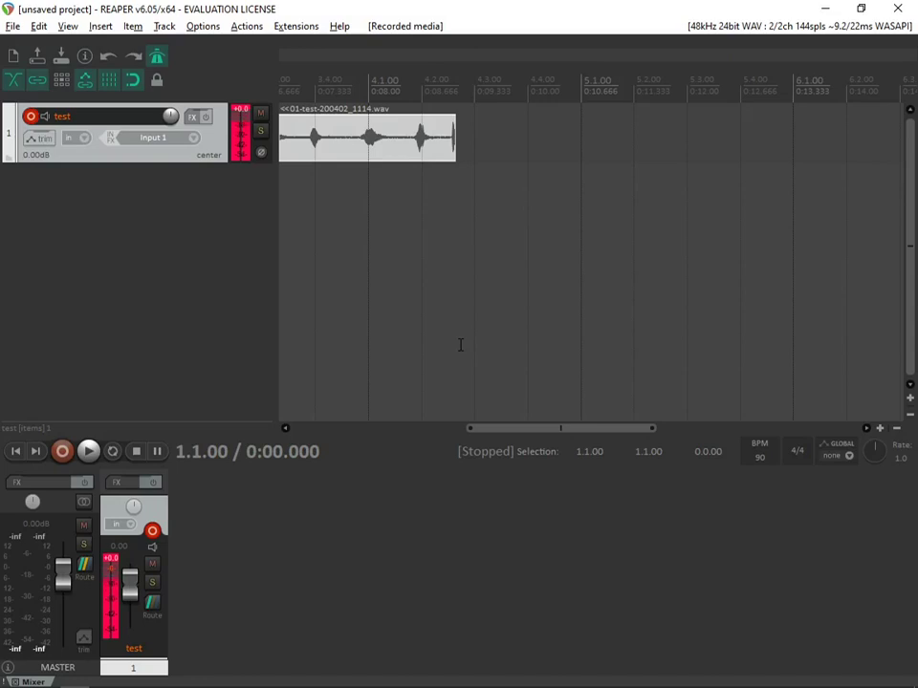
# - Select the recorded item on the test track and play it back from its start
pyautogui.hotkey('ctrl', 'Left')
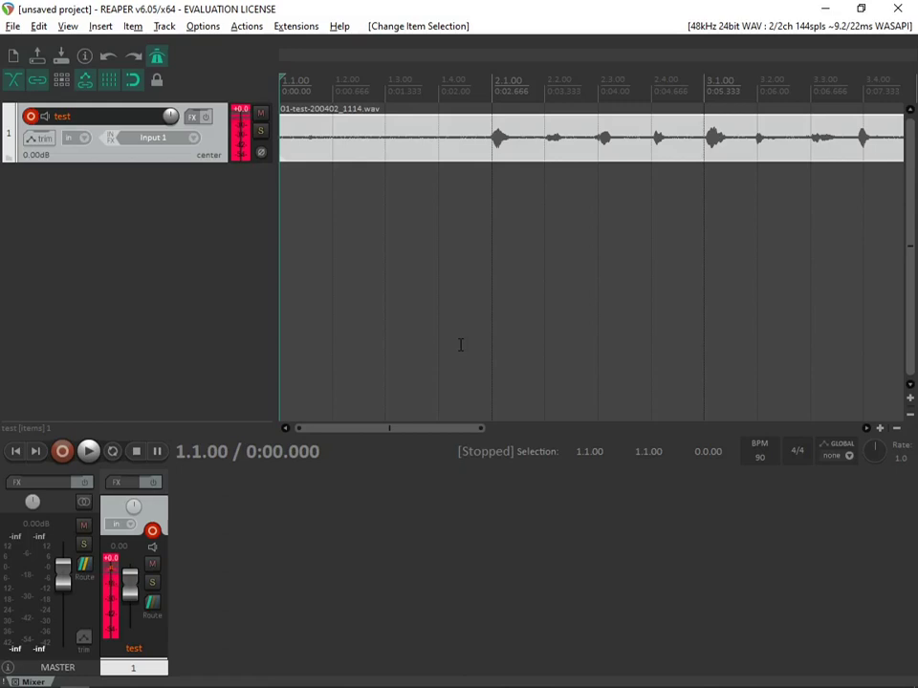
pyautogui.press('space')
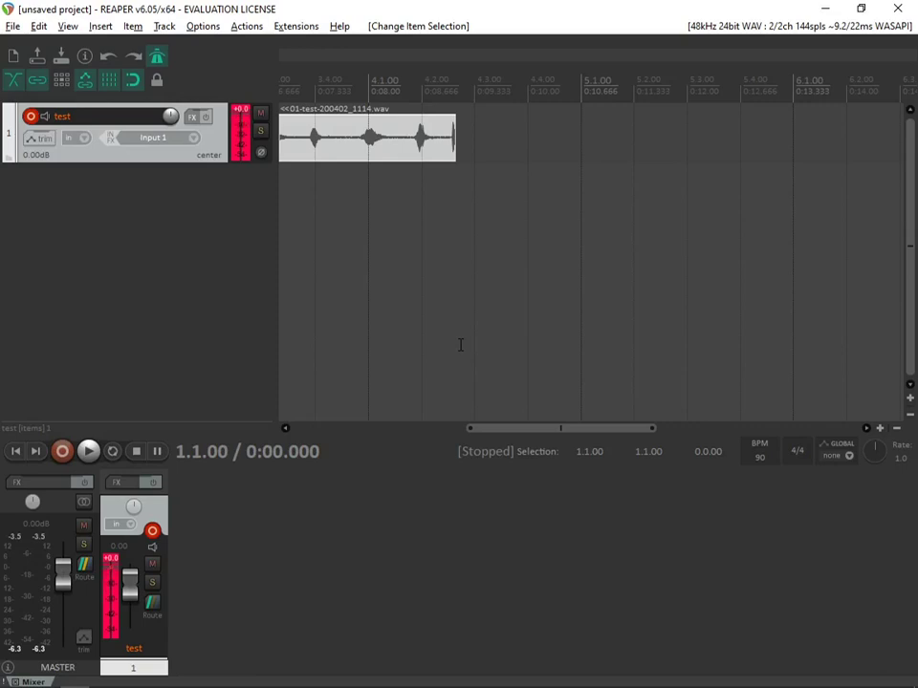
# - Select the time from 1.1.00 to 2.1.00 and remove its contents, moving the rest of the recording earlier
pyautogui.press('Escape')
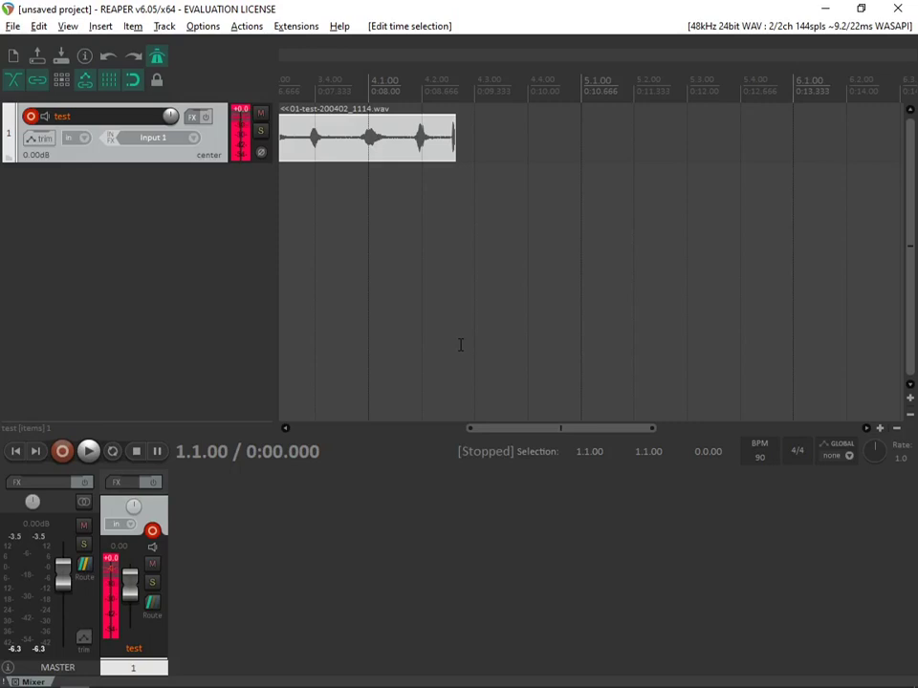
pyautogui.press('pagedown')
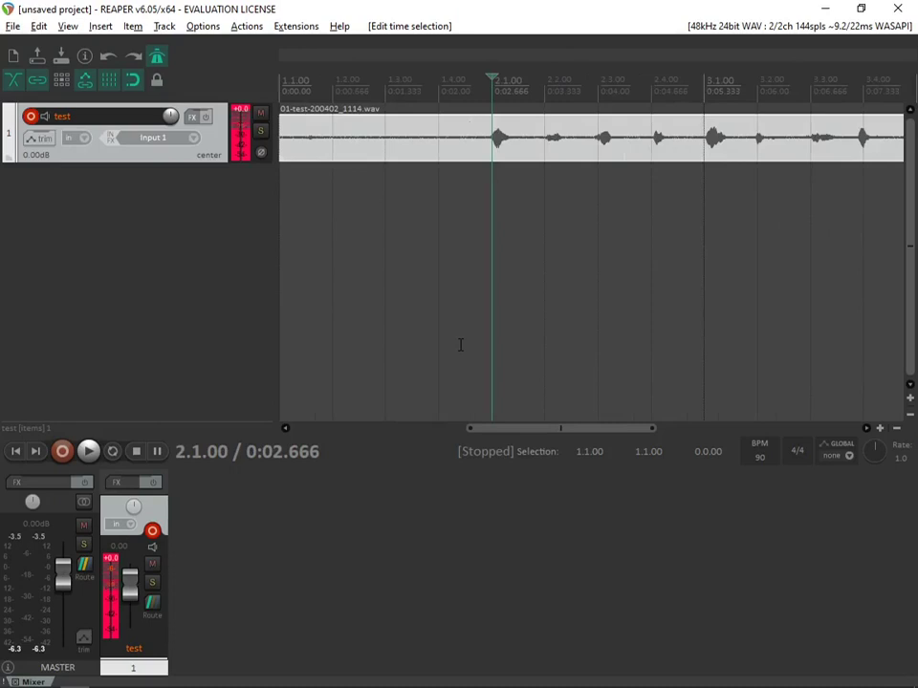
pyautogui.press(']')
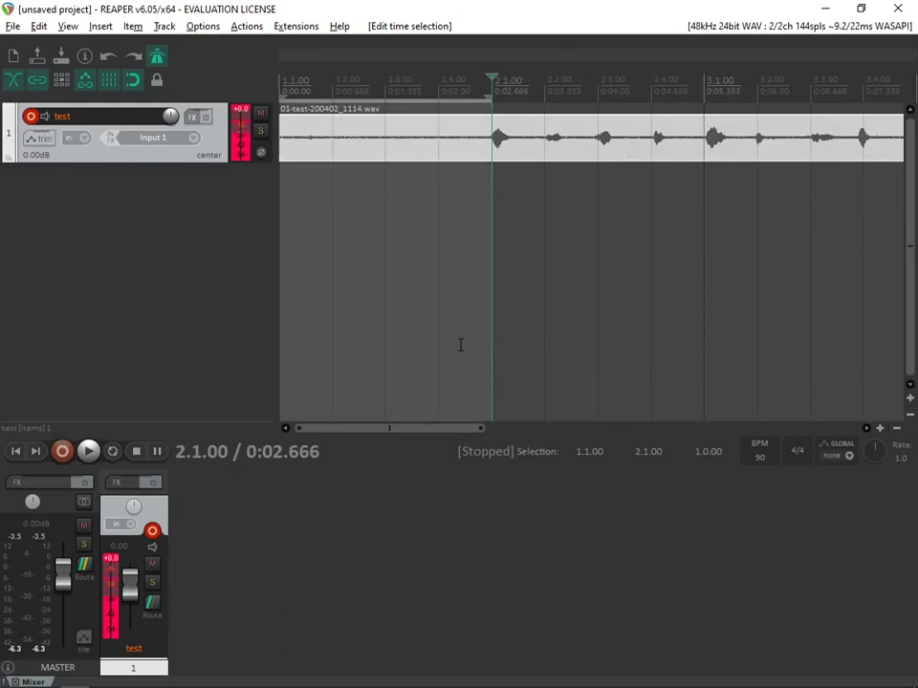
pyautogui.hotkey('ctrl', 'Delete')
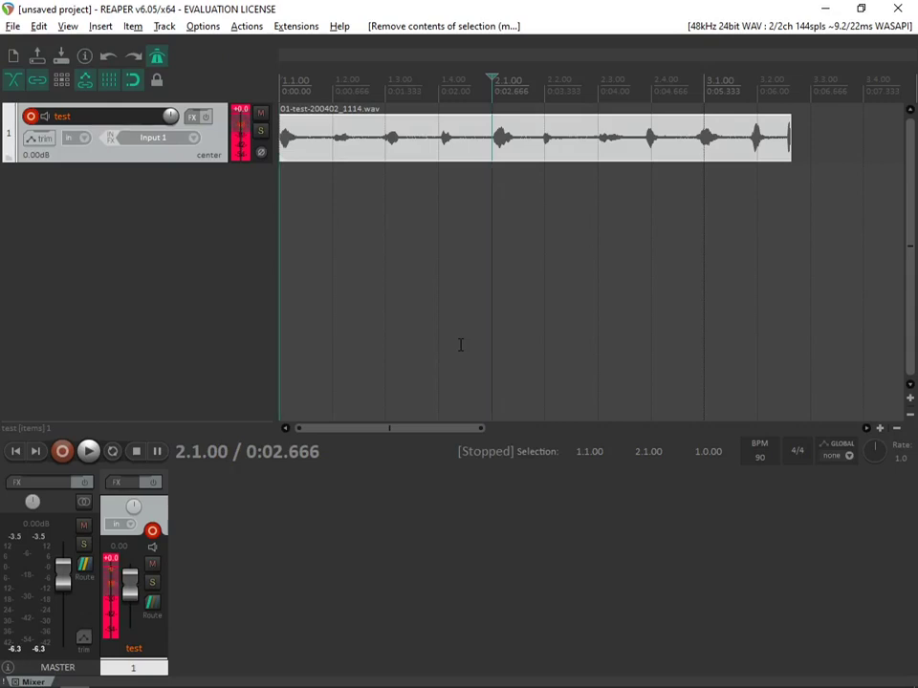
# - Play the trimmed recording from the project start and stop playback
pyautogui.press('Home')
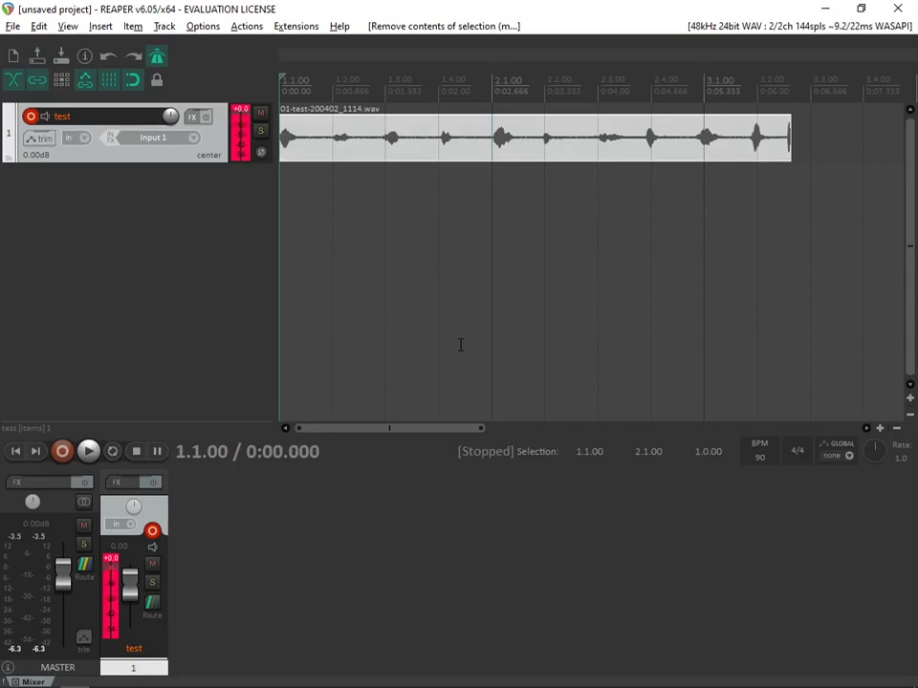
pyautogui.press('space')
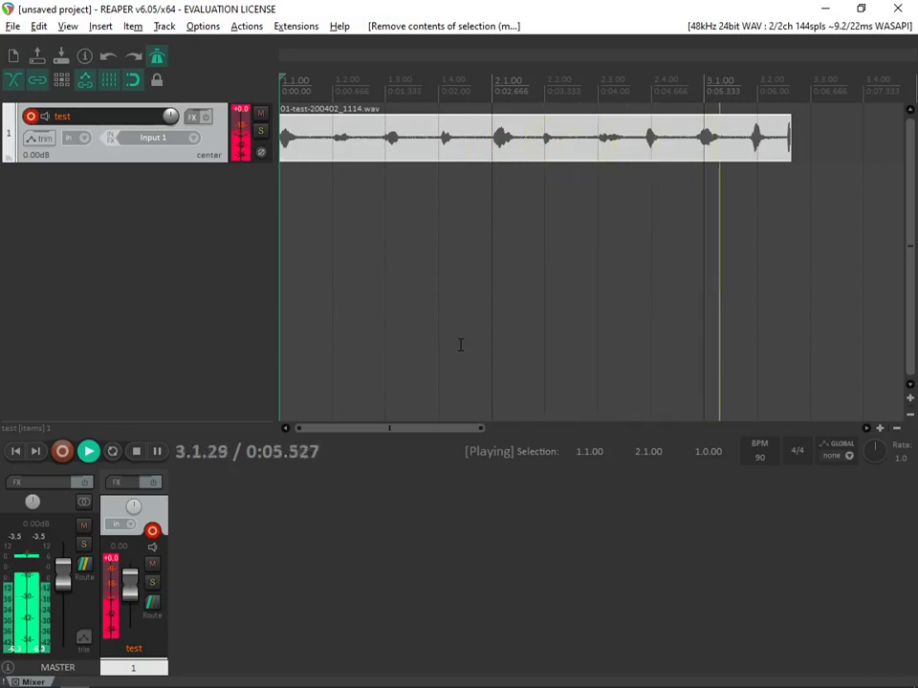
pyautogui.press('space')
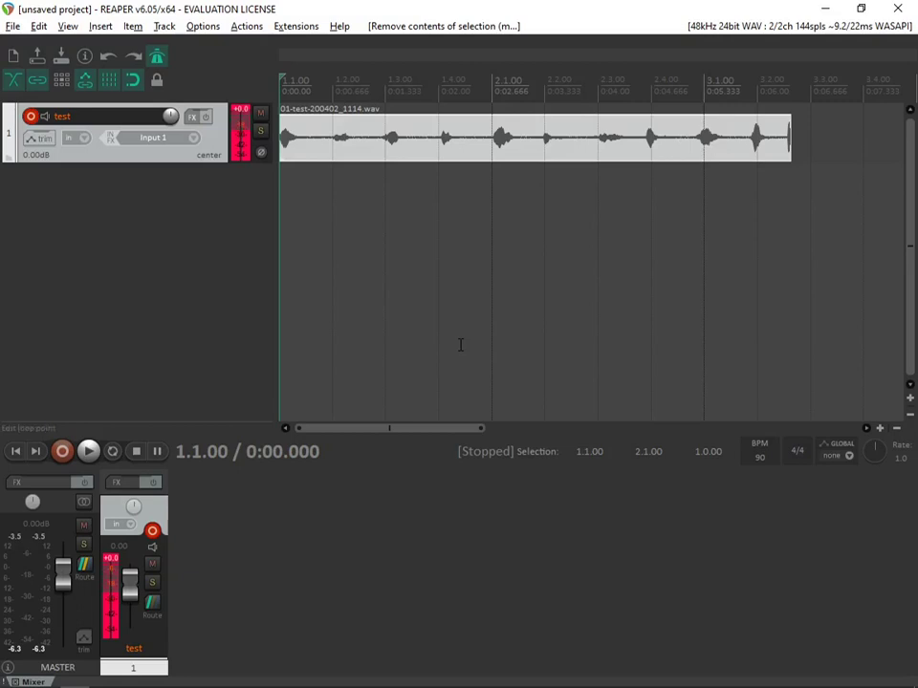
# - Move the edit cursor from the end of the project back to 3.1.85 and briefly audition the recording from there
pyautogui.press('End')
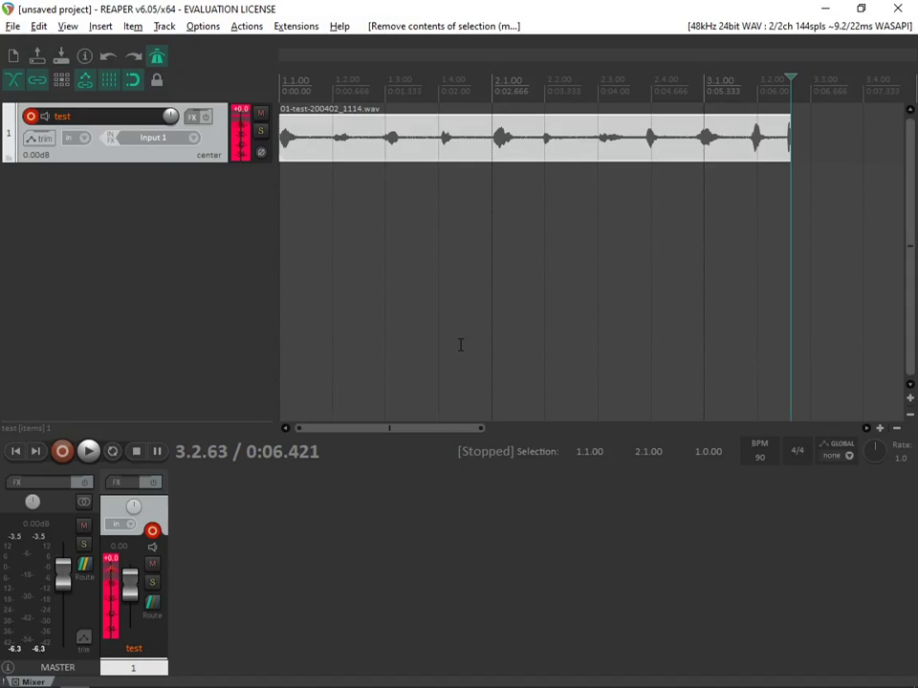
pyautogui.press('Left')
pyautogui.press('Left')
pyautogui.press('Left')
pyautogui.press('Left')
pyautogui.press('Left')
pyautogui.press('Left')
pyautogui.press('Left')
pyautogui.press('Left')
pyautogui.press('Left')
pyautogui.press('Left')
pyautogui.press('Left')
pyautogui.press('Left')
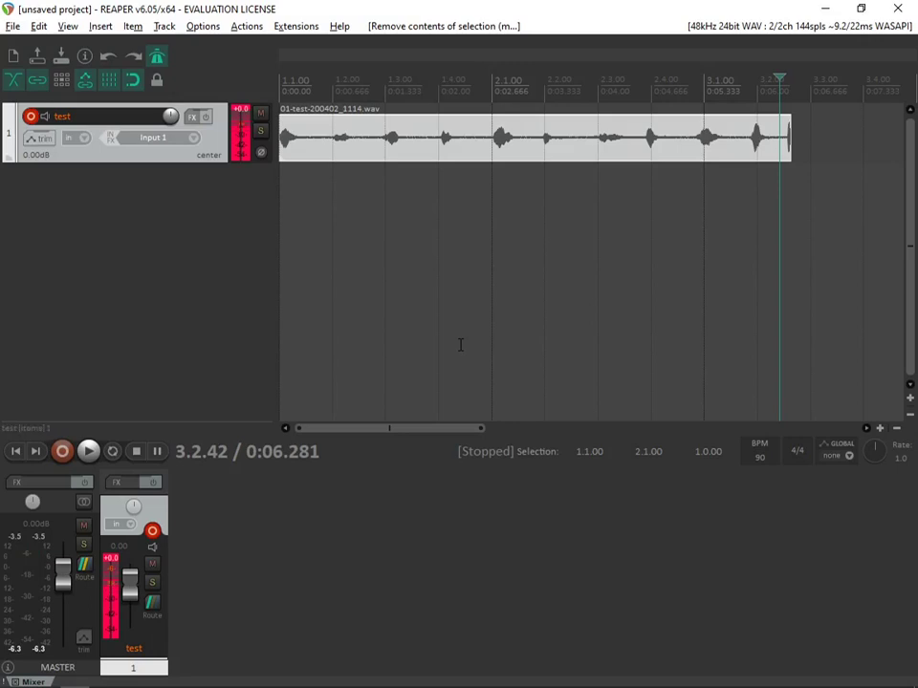
pyautogui.press('Left')
pyautogui.press('Left')
pyautogui.press('Left')
pyautogui.press('Left')
pyautogui.press('Left')
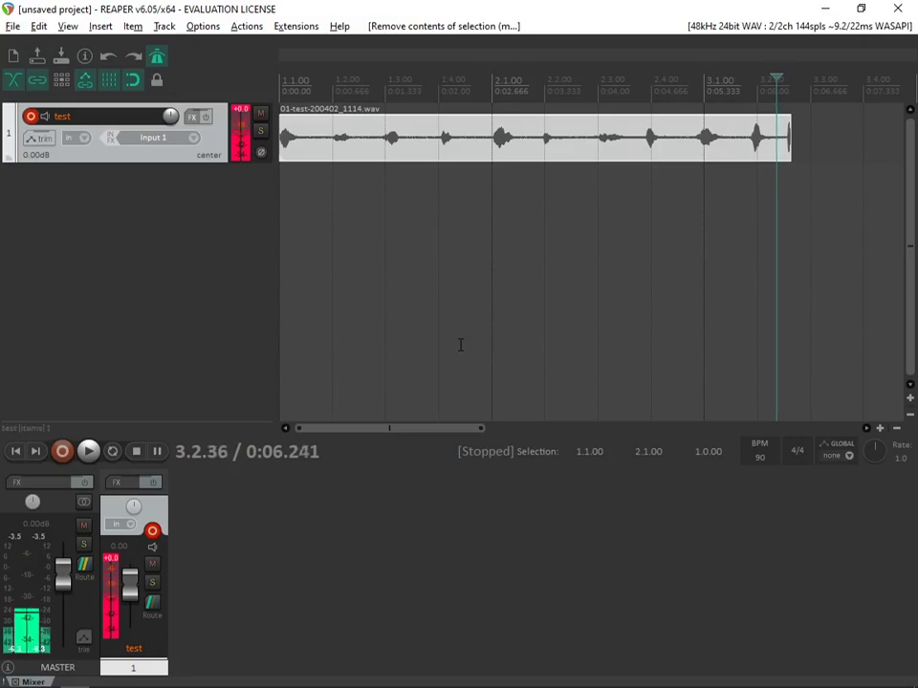
pyautogui.press('Left')
pyautogui.press('Left')
pyautogui.press('Left')
pyautogui.press('Left')
pyautogui.press('Left')
pyautogui.press('Left')
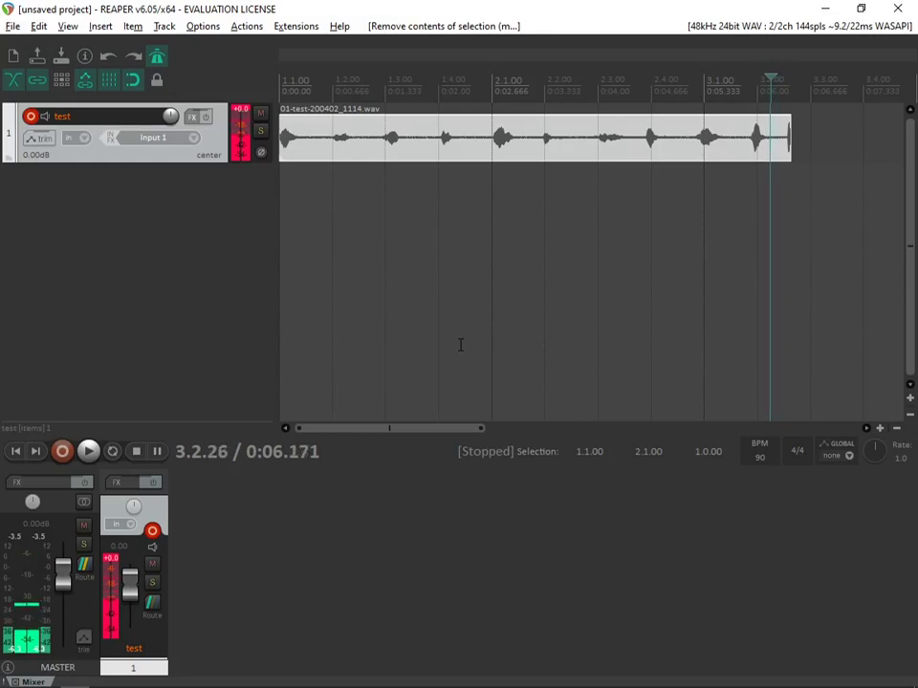
pyautogui.press('Left')
pyautogui.press('Left')
pyautogui.press('Left')
pyautogui.press('Left')
pyautogui.press('Left')
pyautogui.press('Left')
pyautogui.press('Left')
pyautogui.press('Left')
pyautogui.press('Left')
pyautogui.press('Left')
pyautogui.press('Left')
pyautogui.press('Left')
pyautogui.press('Left')
pyautogui.press('Left')
pyautogui.press('Left')
pyautogui.press('Left')
pyautogui.press('Left')
pyautogui.press('Left')
pyautogui.press('Left')
pyautogui.press('Left')
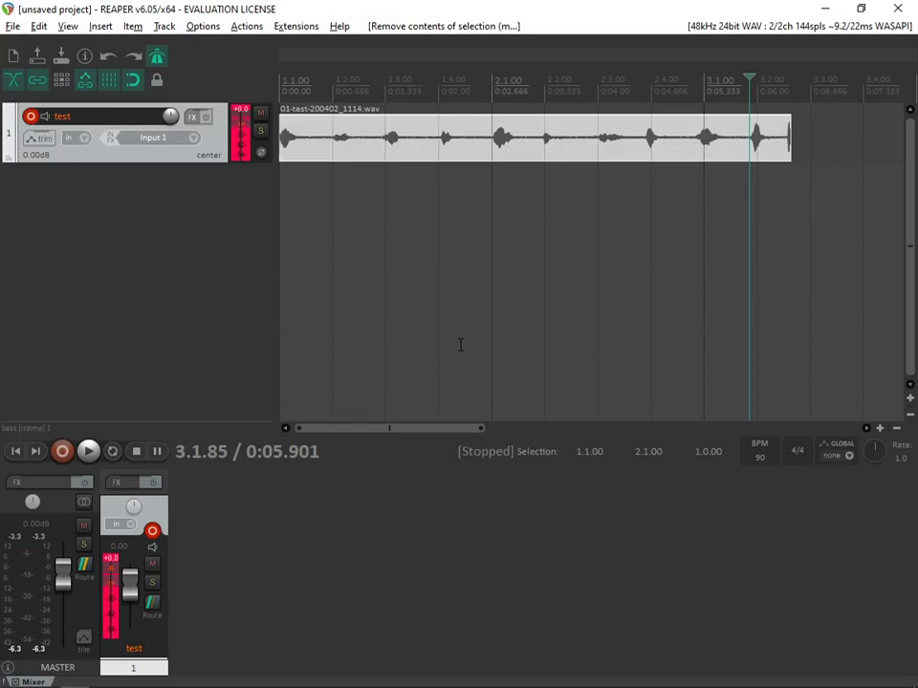
pyautogui.press('space')
pyautogui.press('space')
# - Advance the edit cursor to 3.2.14, just past the last wanted sound, and audition the recording from that point
pyautogui.press('Right')
pyautogui.press('Right')
pyautogui.press('Right')
pyautogui.press('Right')
pyautogui.press('Right')
pyautogui.press('Right')
pyautogui.press('Right')
pyautogui.press('Right')
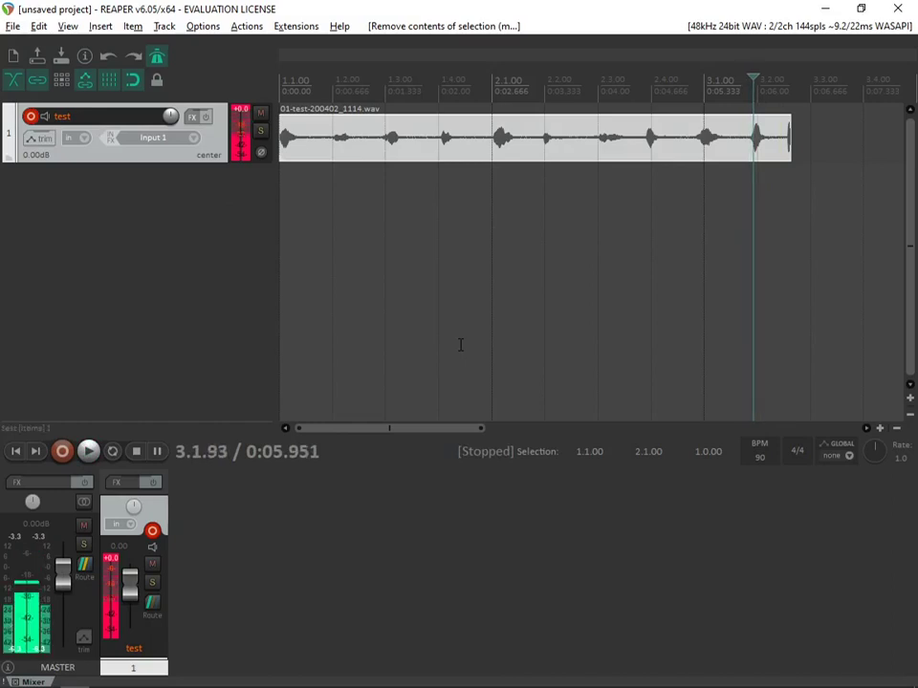
pyautogui.press('Right')
pyautogui.press('Right')
pyautogui.press('Right')
pyautogui.press('Right')
pyautogui.press('Right')
pyautogui.press('Right')
pyautogui.press('Right')
pyautogui.press('Right')
pyautogui.press('Right')
pyautogui.press('Right')
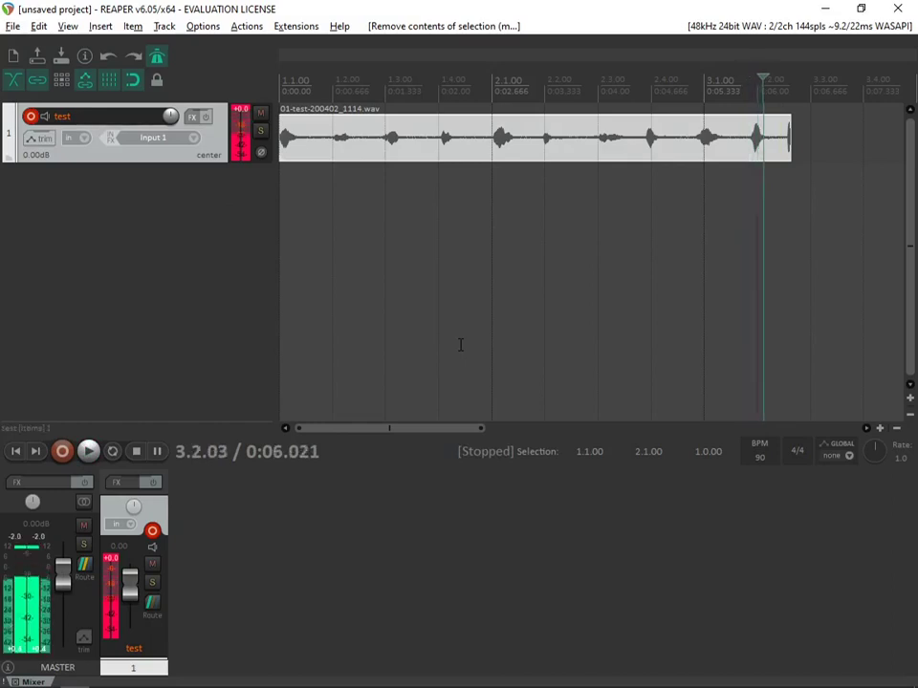
pyautogui.press('space')
pyautogui.press('space')
pyautogui.press('space')
pyautogui.press('space')
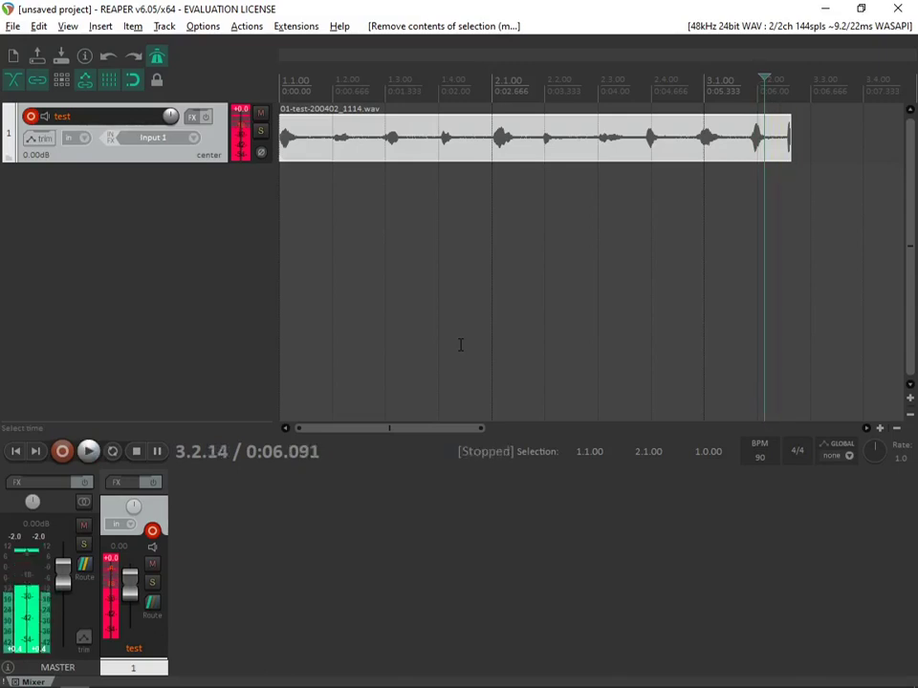
# - Split the recorded item at 3.2.17 and delete the leftover piece after the split
pyautogui.press('Right')
pyautogui.press('Right')
pyautogui.press('space')
pyautogui.press('space')
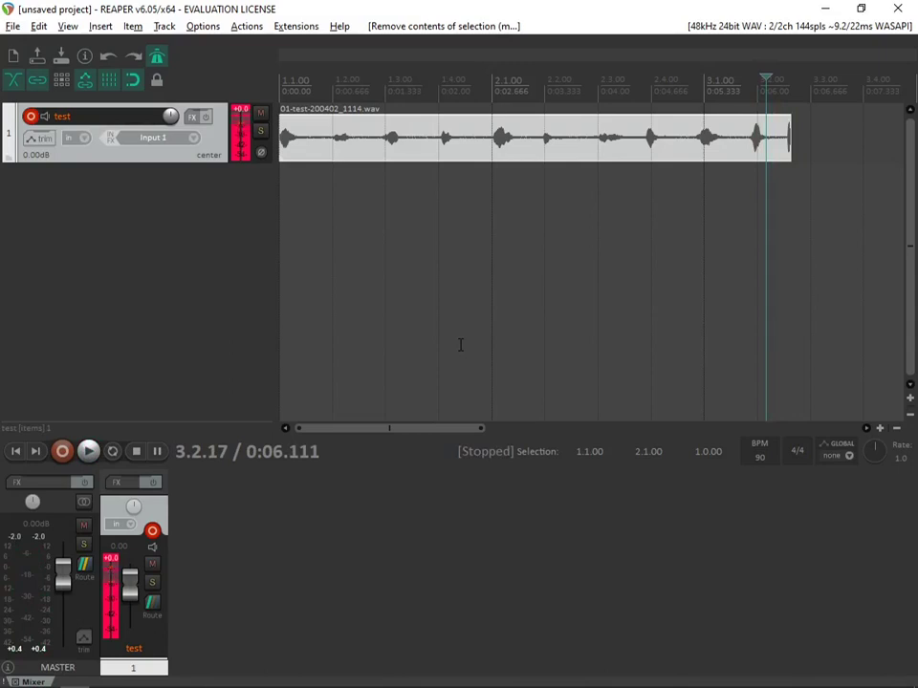
pyautogui.press('s')
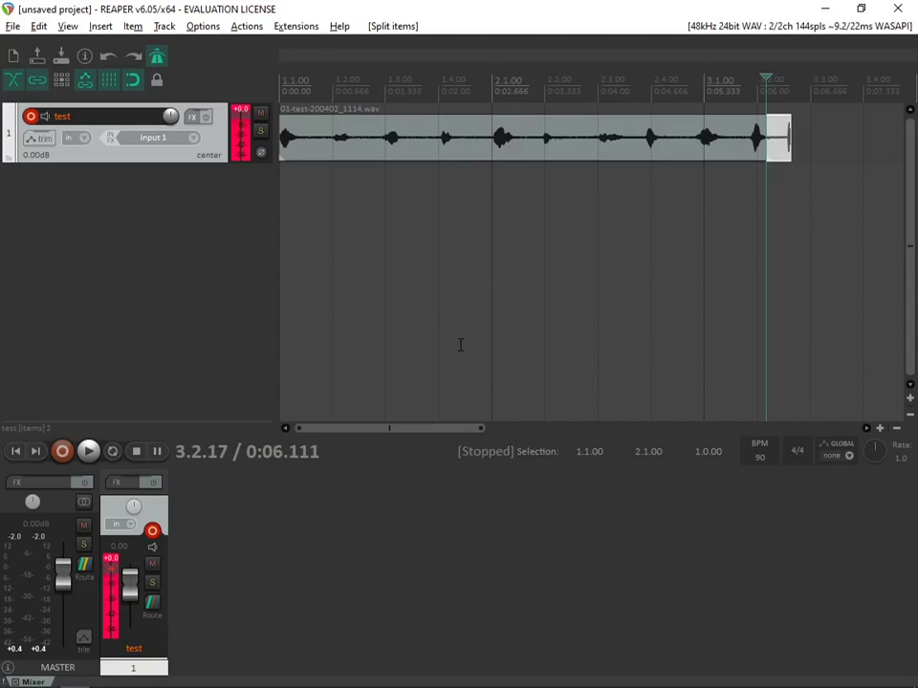
pyautogui.click(460, 344)
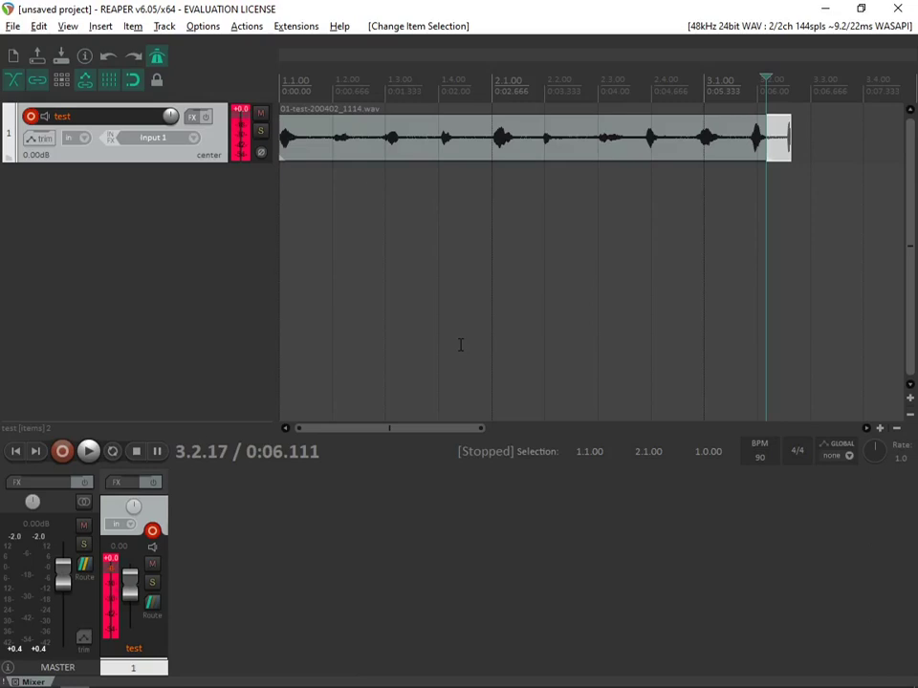
pyautogui.press('Delete')
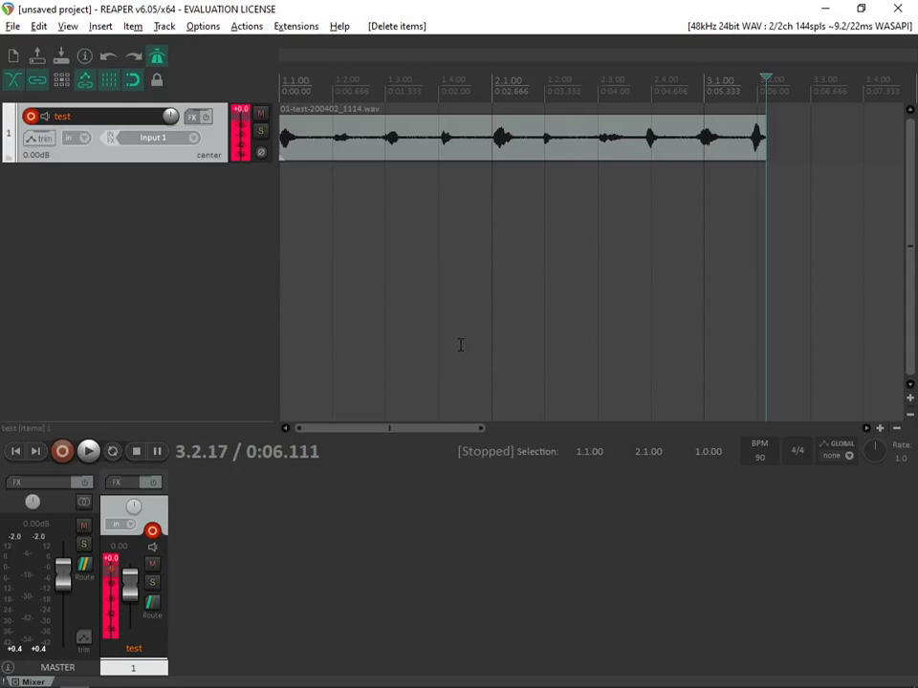
# - Return to the project start and play back the recording with its ending trimmed
pyautogui.press('Home')
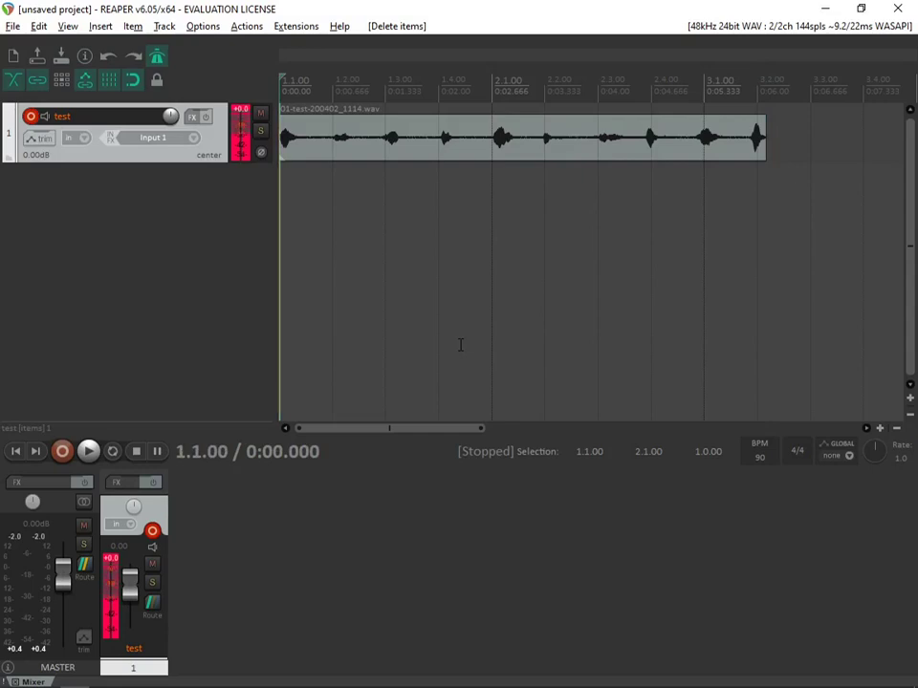
pyautogui.press('space')
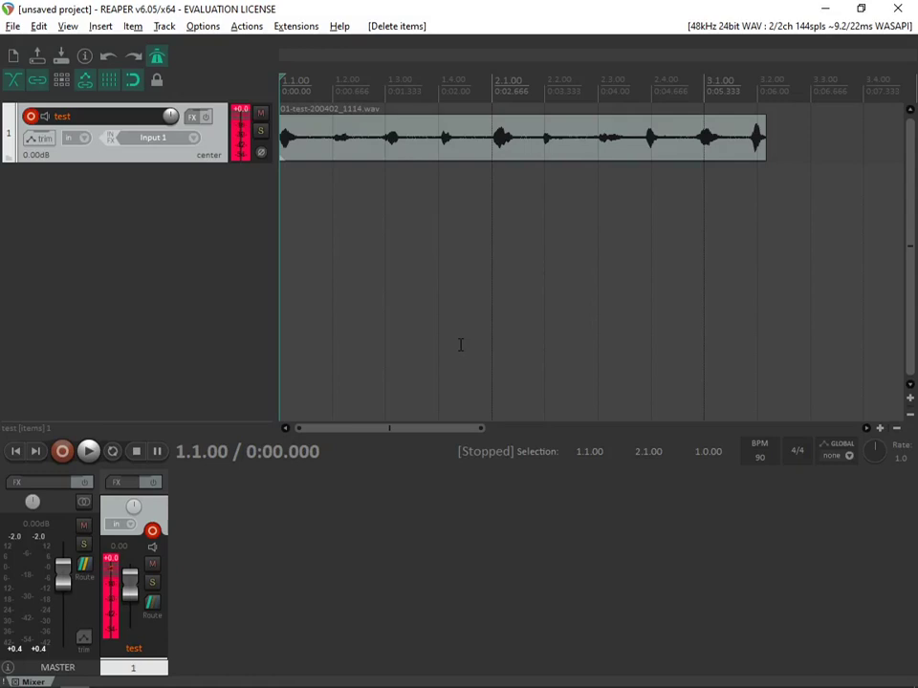
# - Switch to File Explorer at the Documents folder and open its REAPER Media folder
pyautogui.press('super+r')
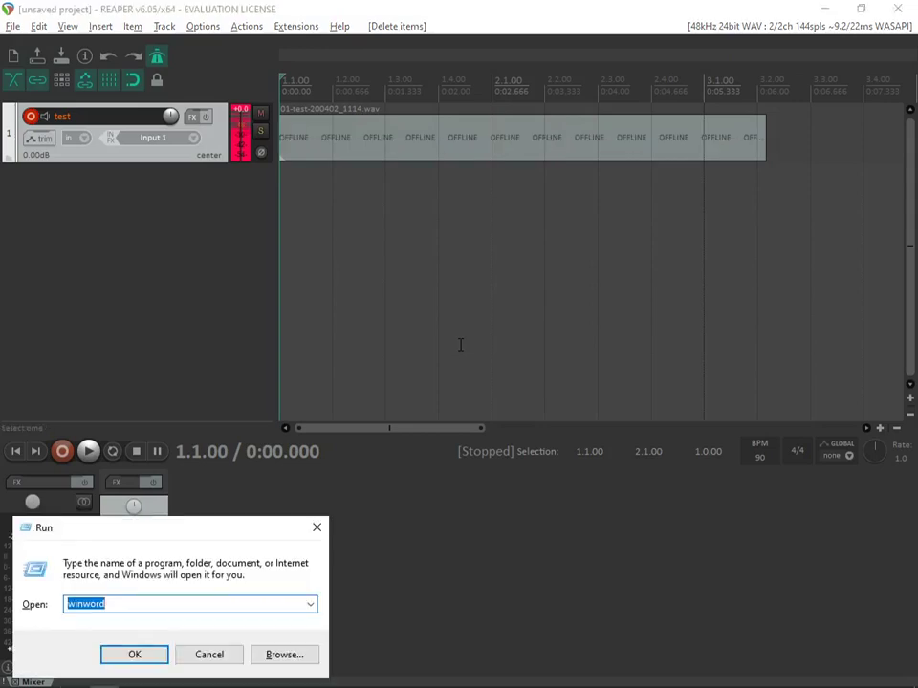
pyautogui.write('ss')
pyautogui.press('BackSpace')
pyautogui.press('BackSpace')
pyautogui.write('docum')
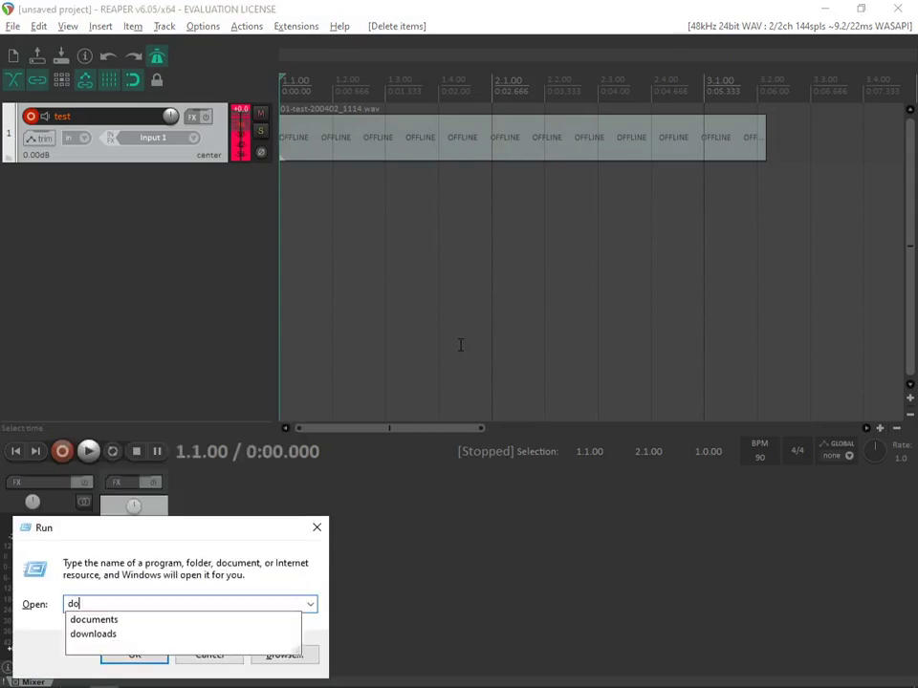
pyautogui.write('ents')
pyautogui.press('Return')
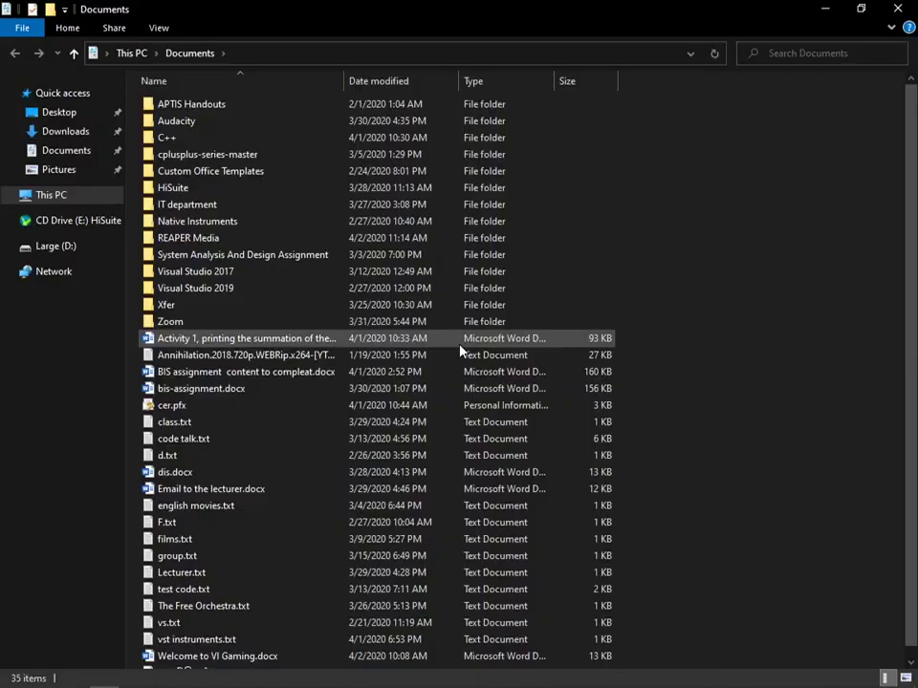
pyautogui.press('r')
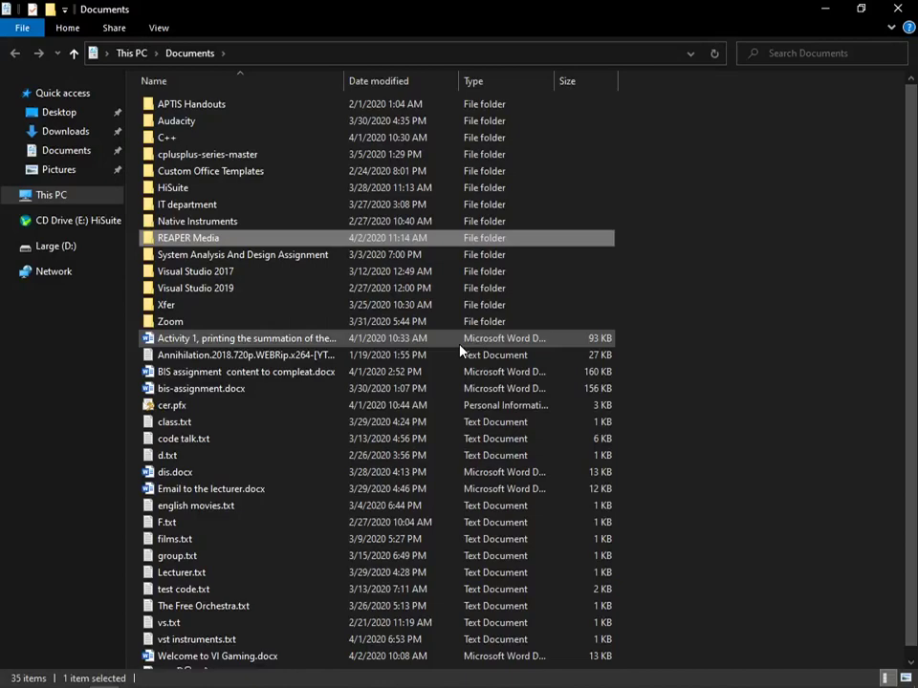
pyautogui.press('Return')
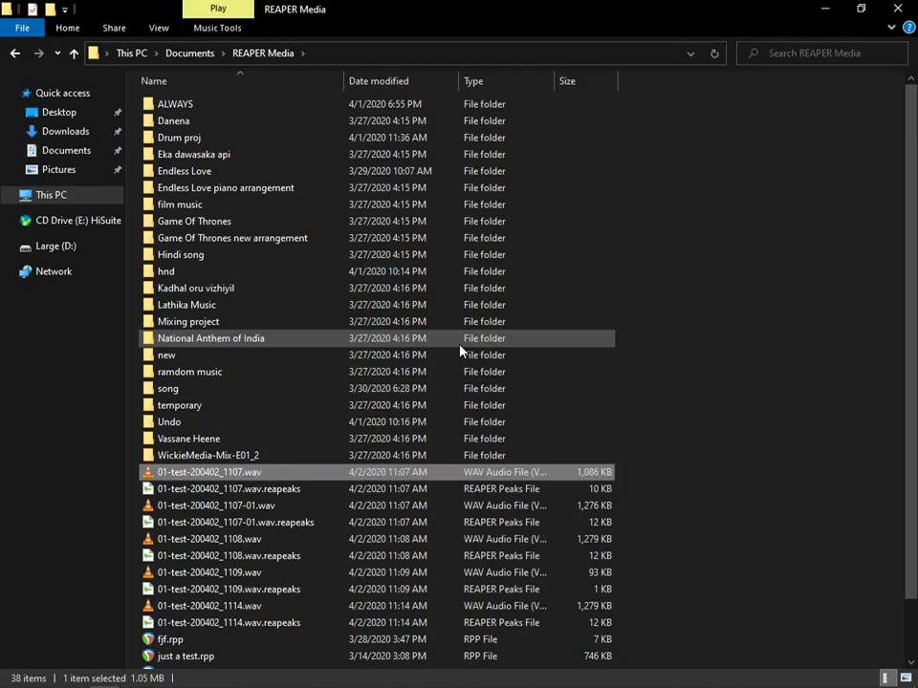
# - Examine the recorded 01-test WAV files and their accompanying .reapeaks files in the REAPER Media folder
pyautogui.press('Down')
pyautogui.press('Down')
pyautogui.press('Down')
pyautogui.press('Down')
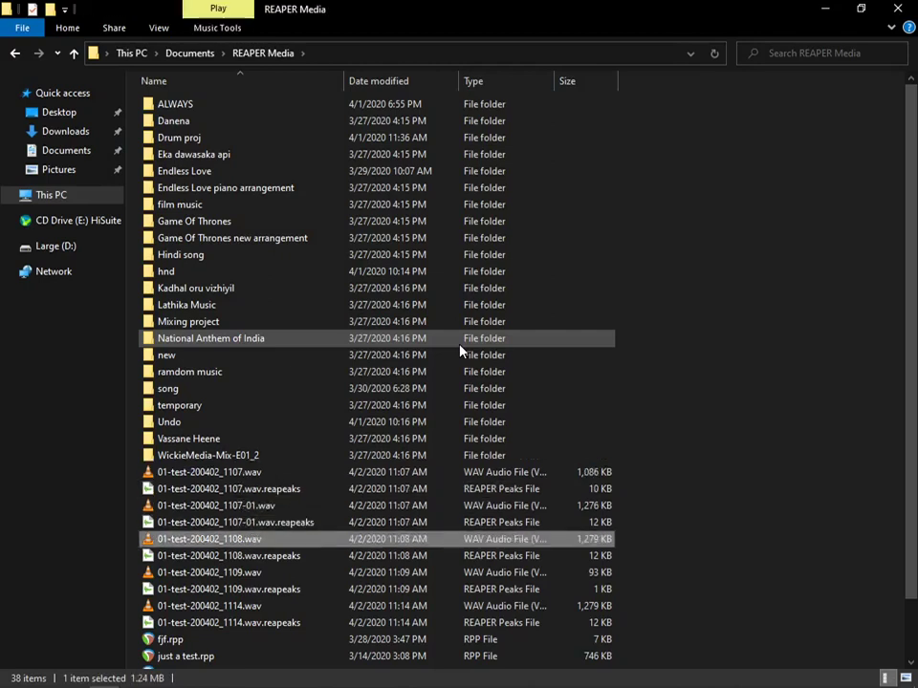
pyautogui.press('Down')
pyautogui.press('Down')
pyautogui.press('Down')
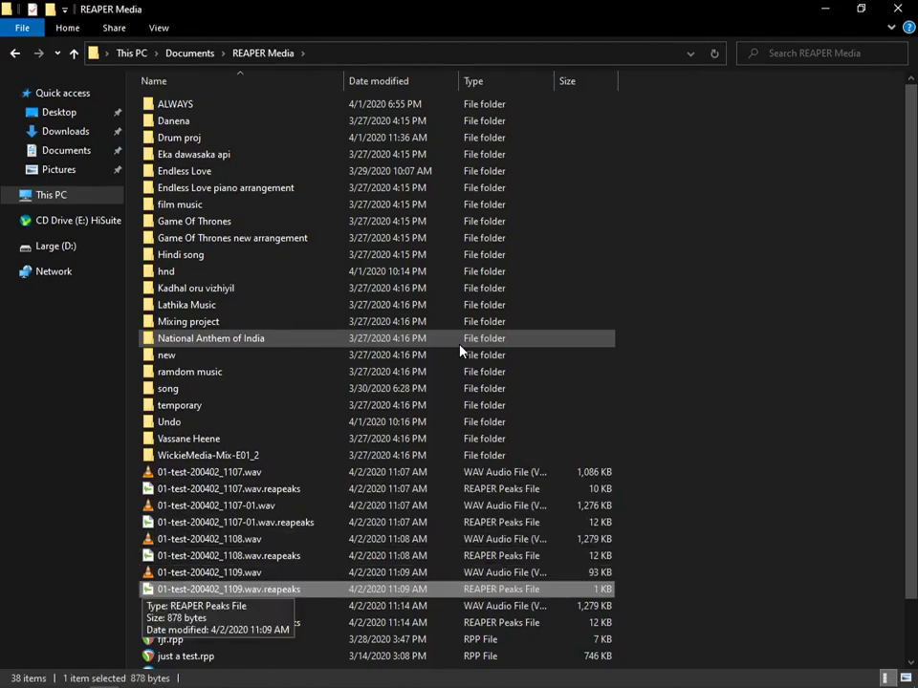
pyautogui.press('Down')
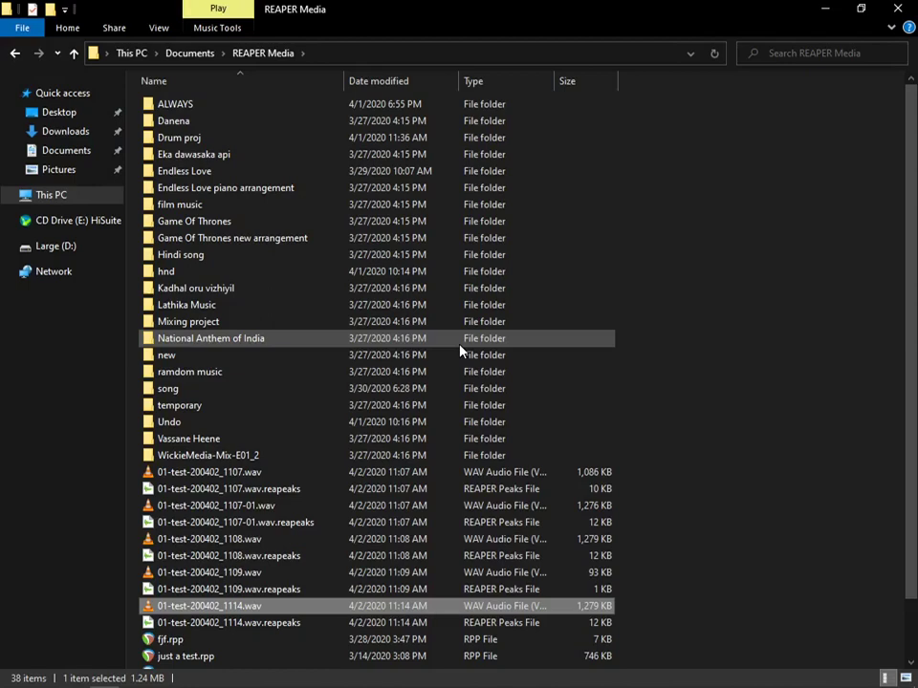
pyautogui.press('Down')
pyautogui.press('Down')
pyautogui.press('Down')
pyautogui.press('Up')
pyautogui.press('Up')
pyautogui.press('Up')
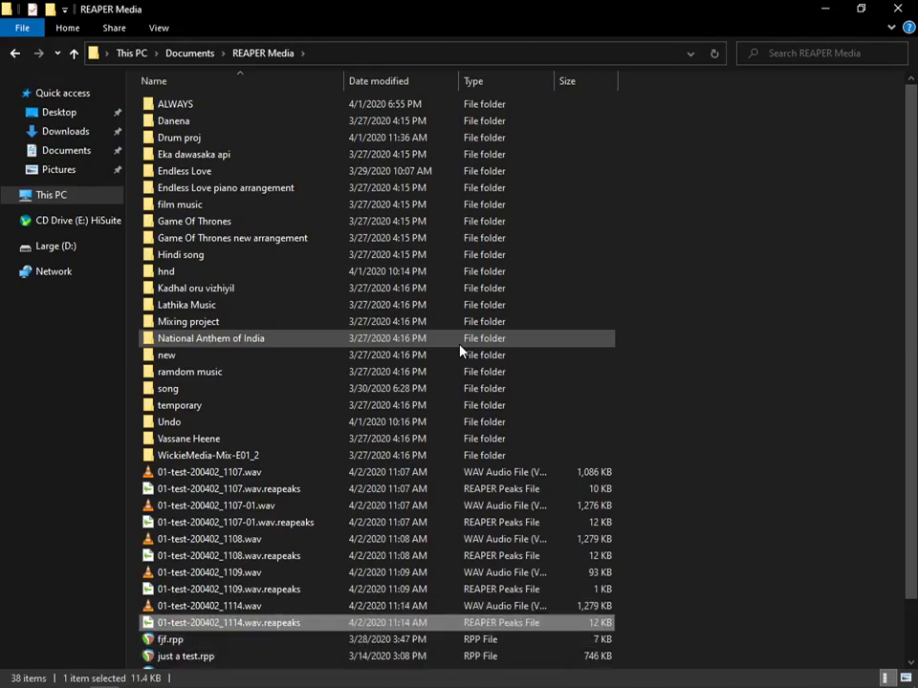